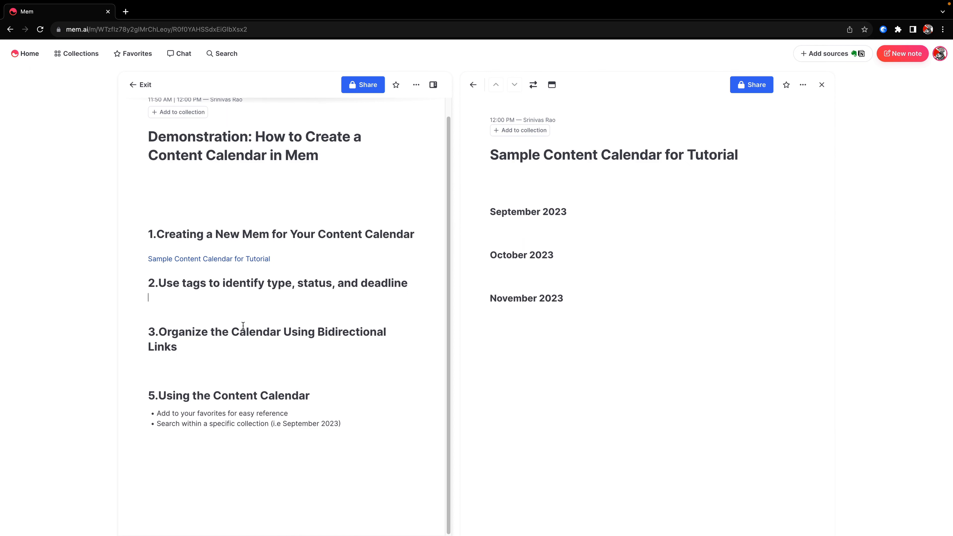
Insert a September 2023 collection tag under the section 2 heading and change that heading's last word to Month.
type("#sep")
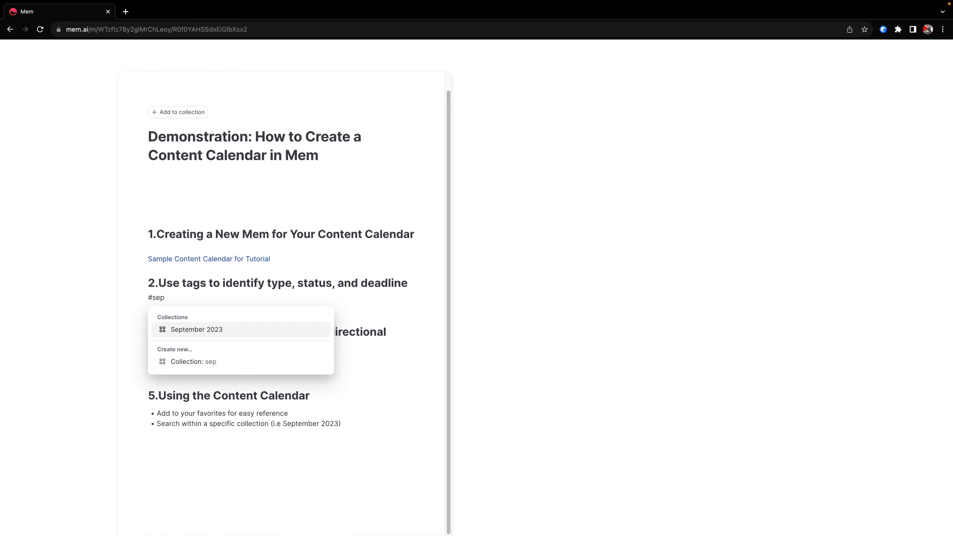
key("Return")
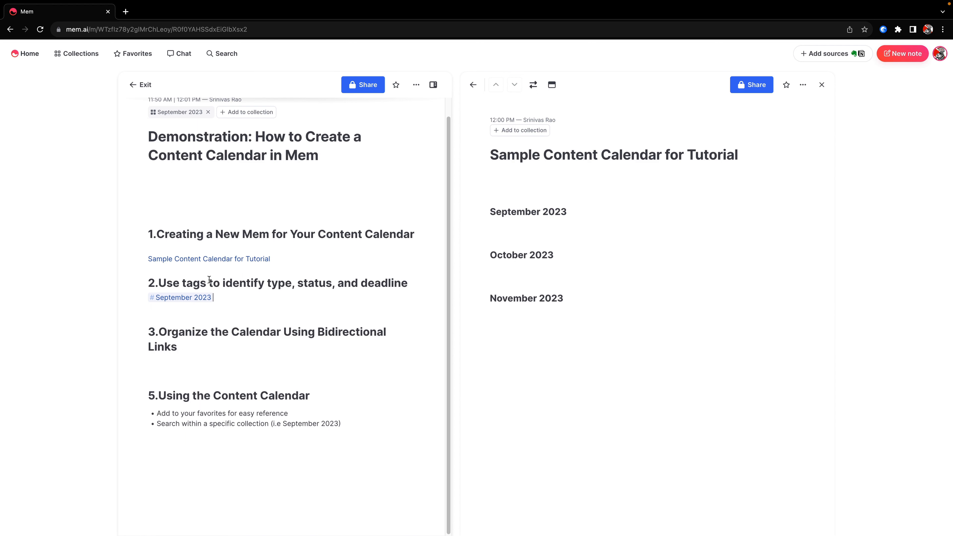
mouse_move(362, 283)
left_mouse_down()
mouse_move(404, 282)
mouse_move(361, 283)
left_mouse_up()
left_click(408, 282)
key("BackSpace")
type("Month")
Open the favorited Master Editorial Calendar, examine its monthly content lists from August to October 2023, and return to the demonstration mem.
left_click(132, 54)
left_click(155, 217)
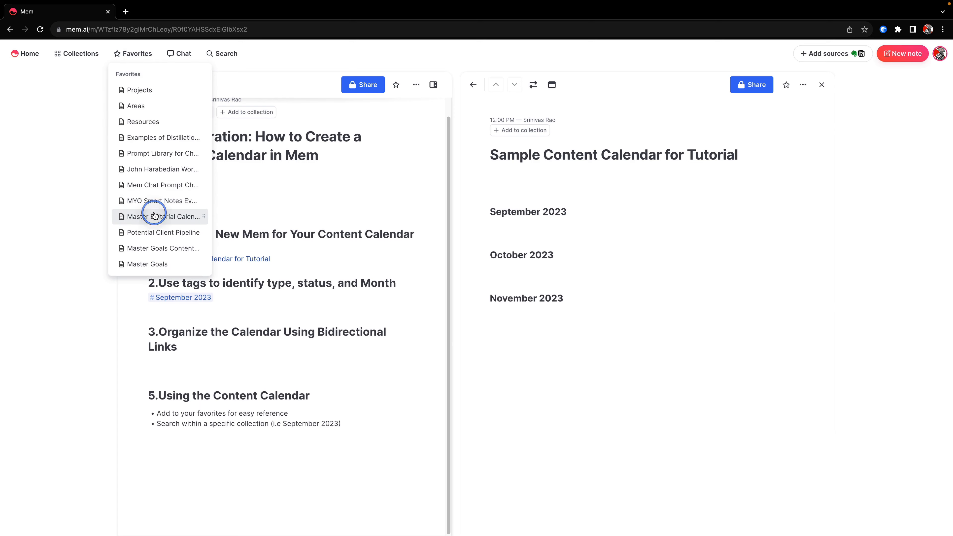
scroll(396, 217, "down", 3)
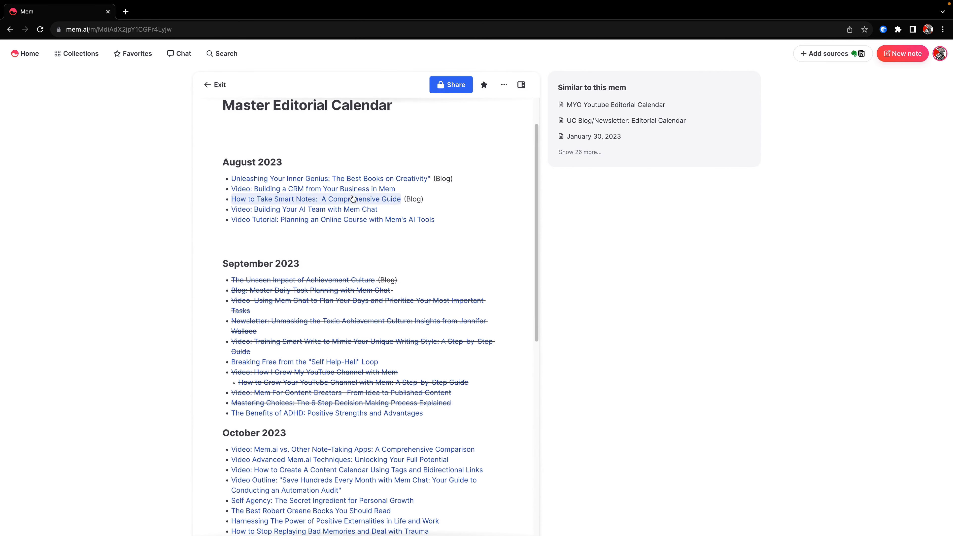
scroll(404, 214, "up", 4)
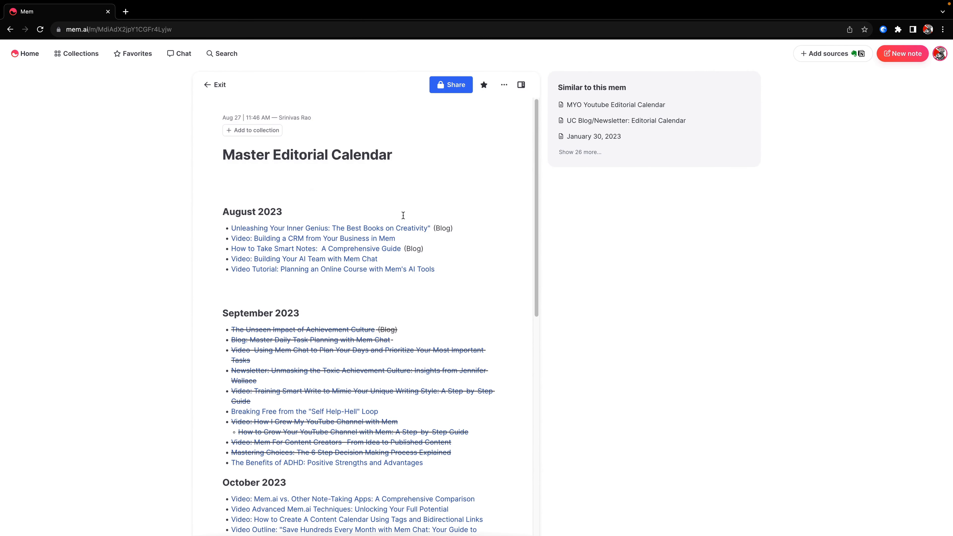
scroll(398, 198, "down", 4)
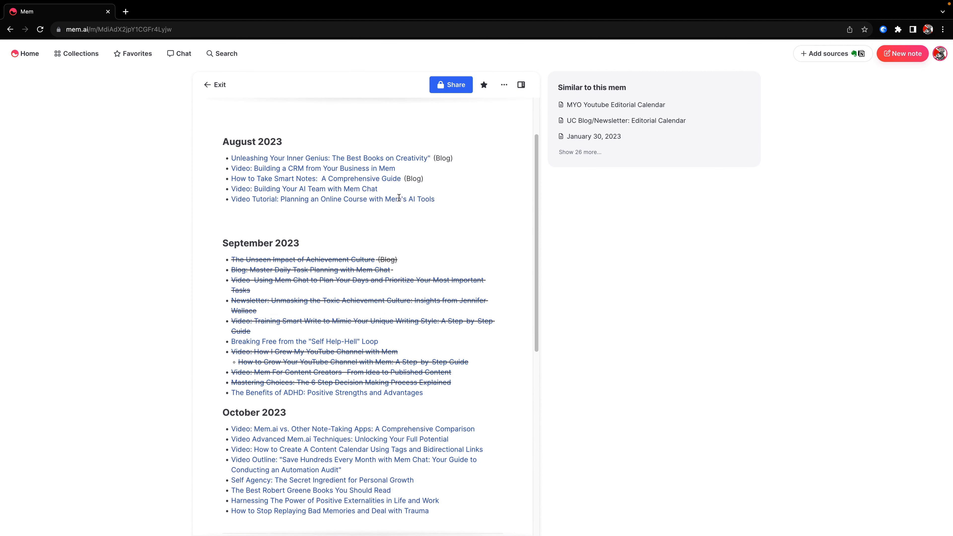
scroll(346, 253, "down", 1)
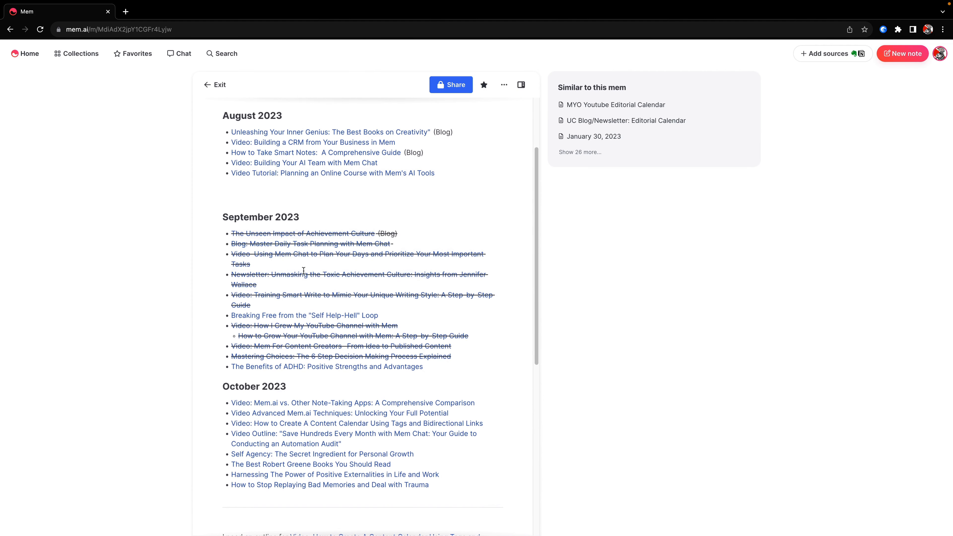
scroll(318, 302, "down", 3)
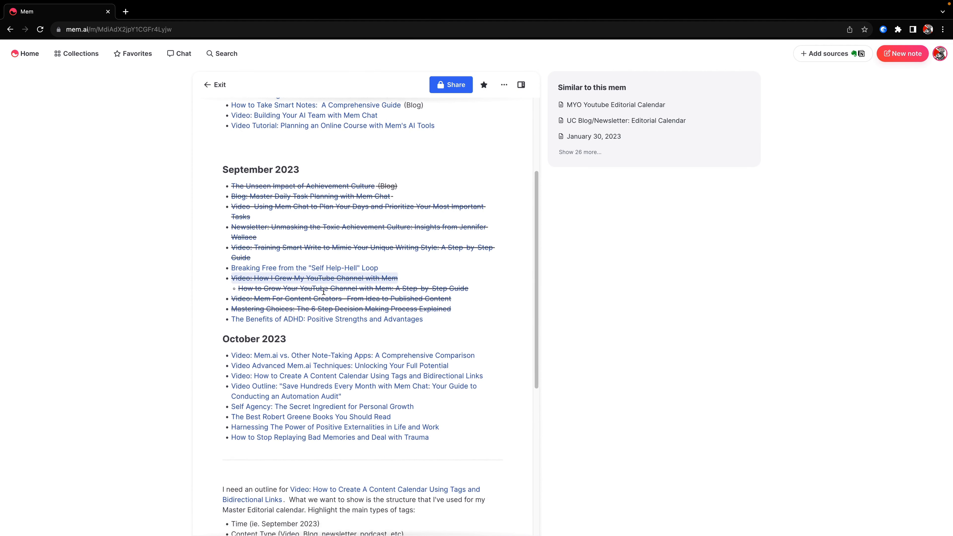
scroll(330, 320, "down", 1)
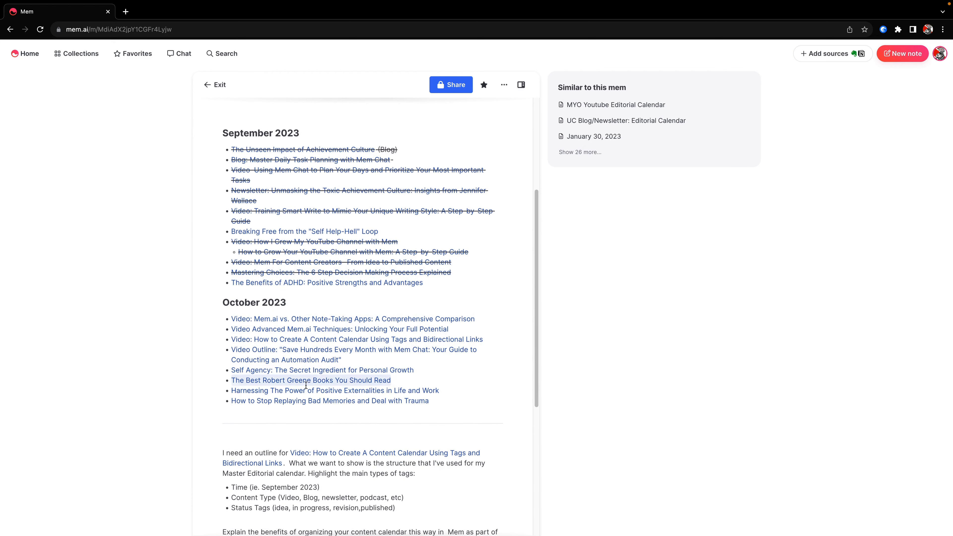
scroll(327, 304, "down", 1)
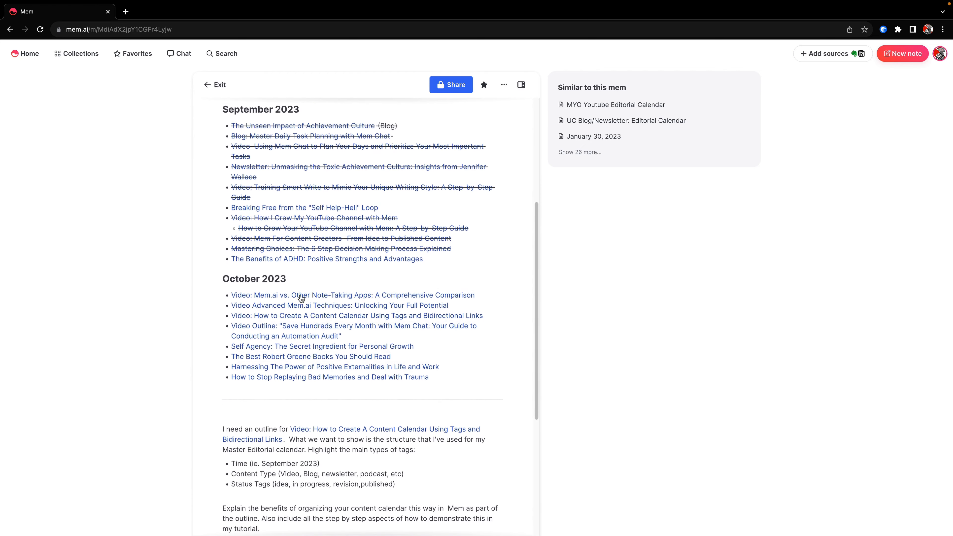
scroll(308, 350, "up", 4)
scroll(313, 334, "down", 4)
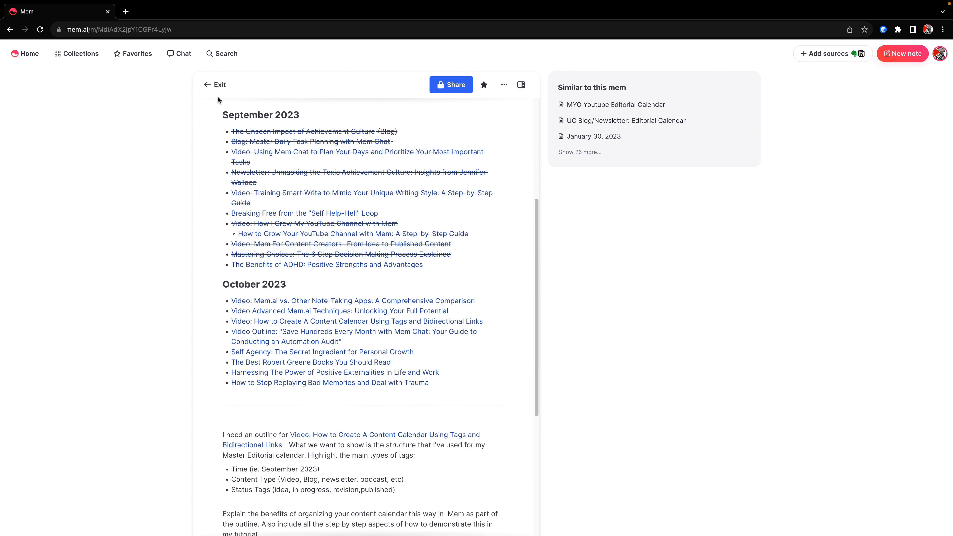
left_click(208, 90)
Add a bullet under October 2023 linking to the mem "Video: How to Create A Content Calendar Using Tags and Bidirectional Links".
left_click(520, 274)
left_click(516, 267)
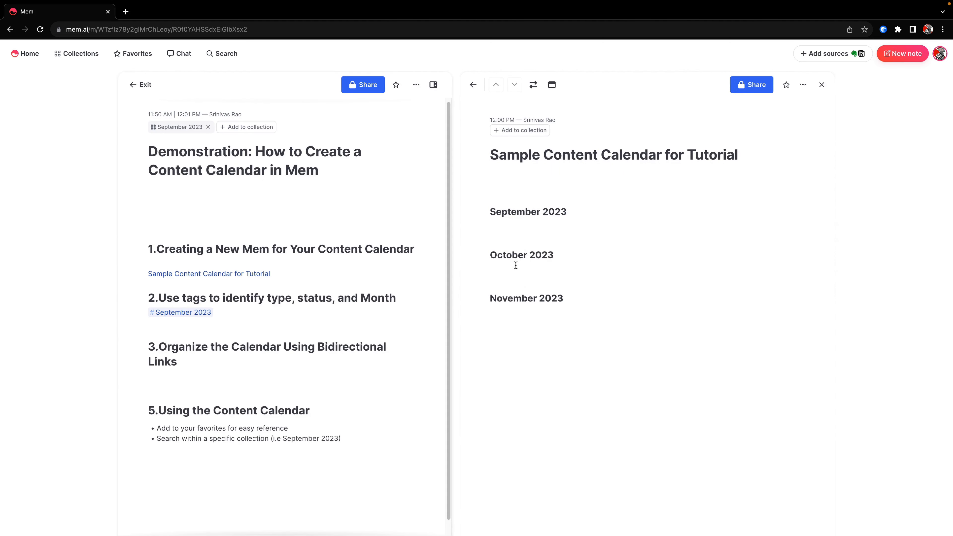
type("- ")
type("@video")
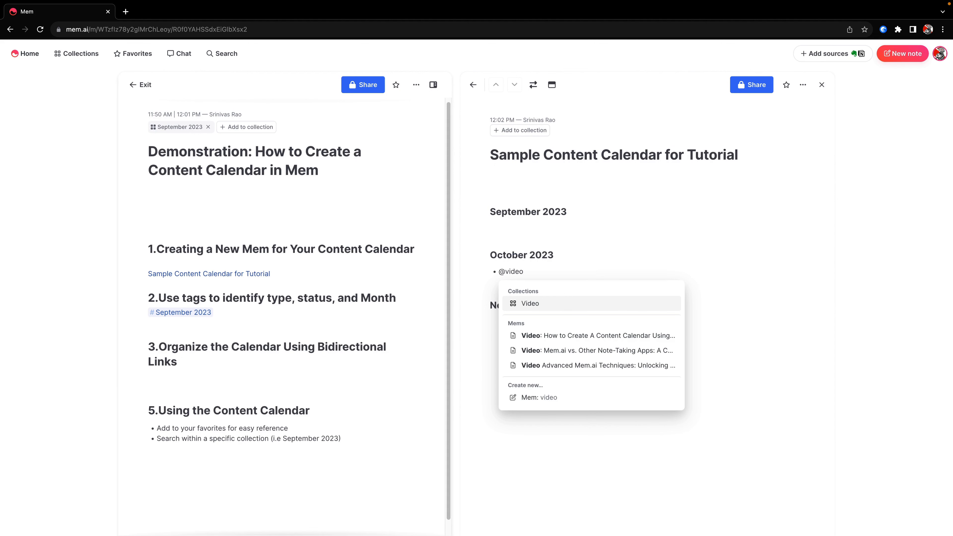
key("Down")
key("Down")
key("Up")
key("Return")
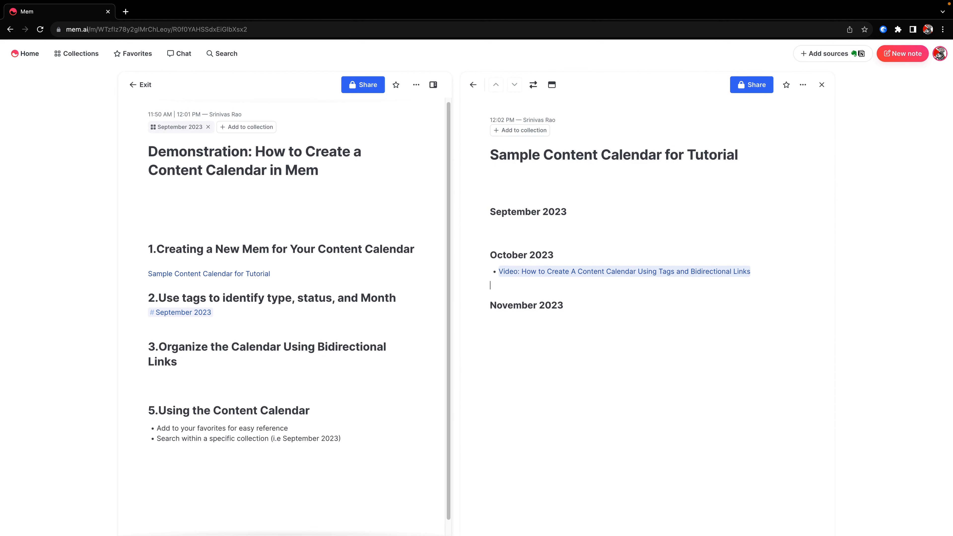
Add a second October 2023 bullet linking to the mem "The Best Robert Greene Books You Should Read".
key("Return")
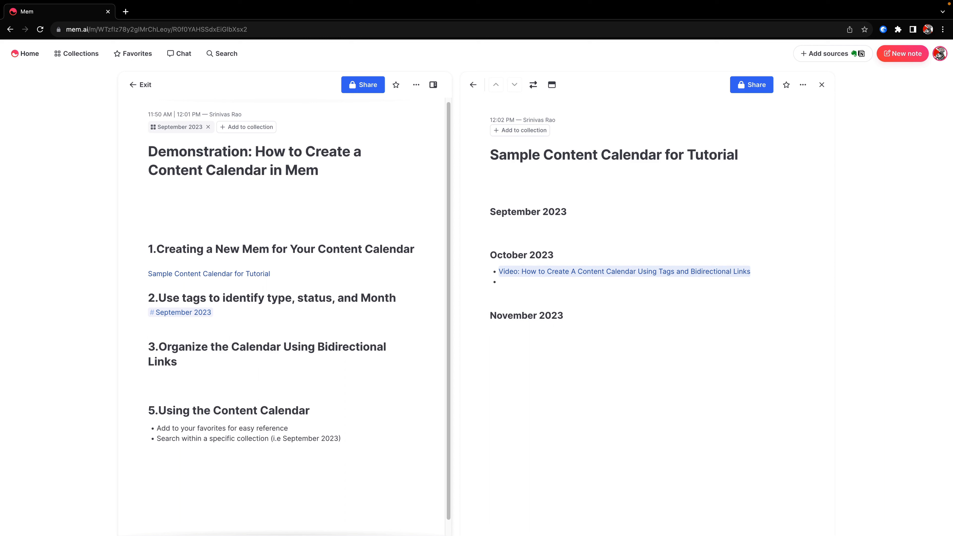
type("@robert")
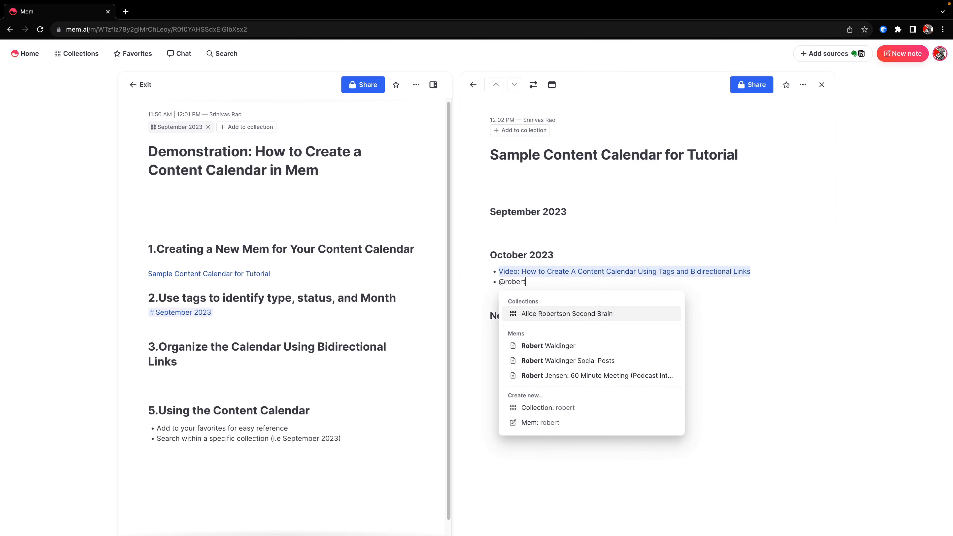
type(" gre")
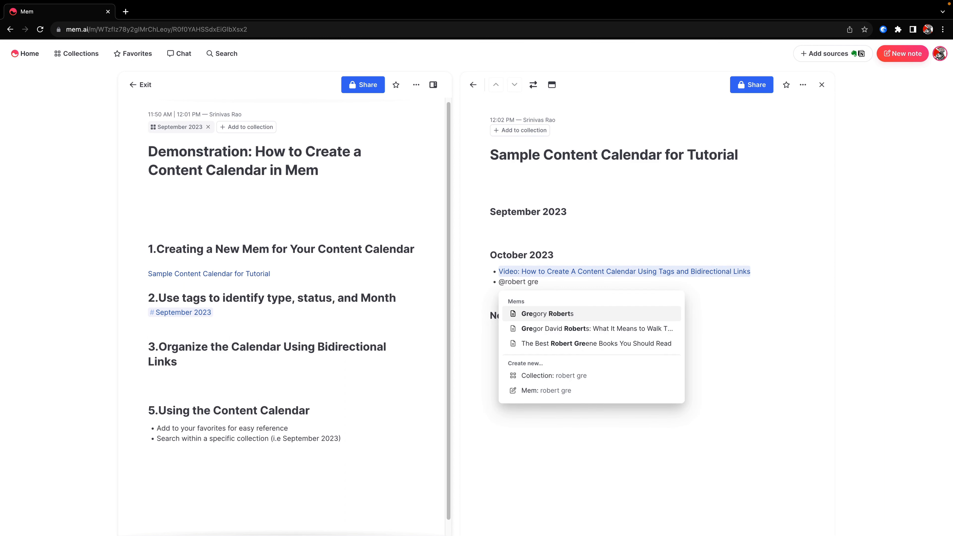
left_click(595, 348)
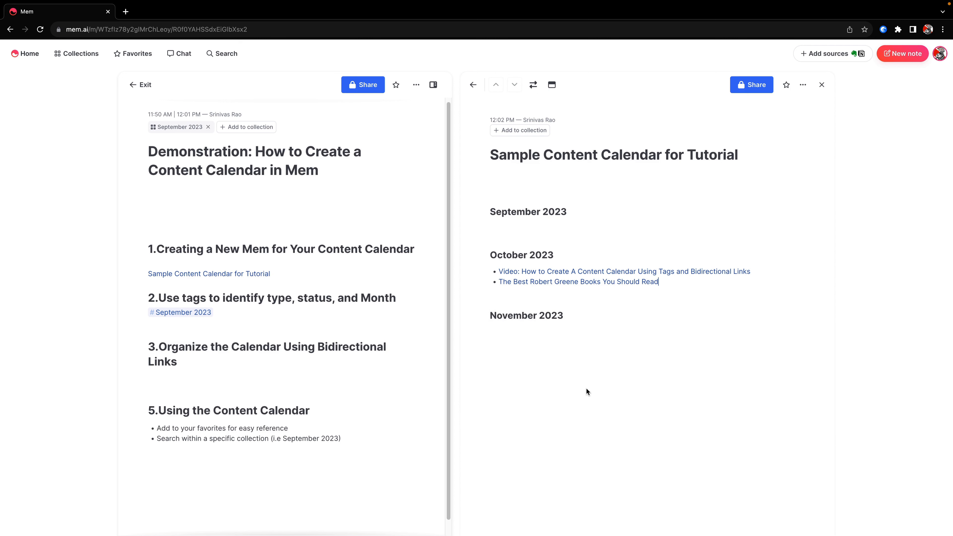
Open the linked Robert Greene books mem, review its month, content type and status collection tags, and close it.
left_click(595, 285)
left_click(565, 187)
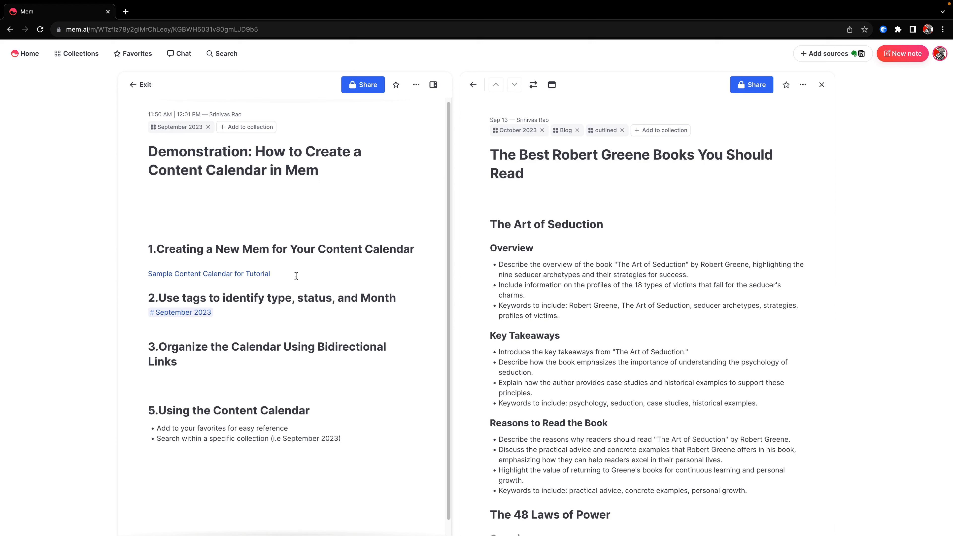
mouse_move(208, 312)
mouse_move(527, 131)
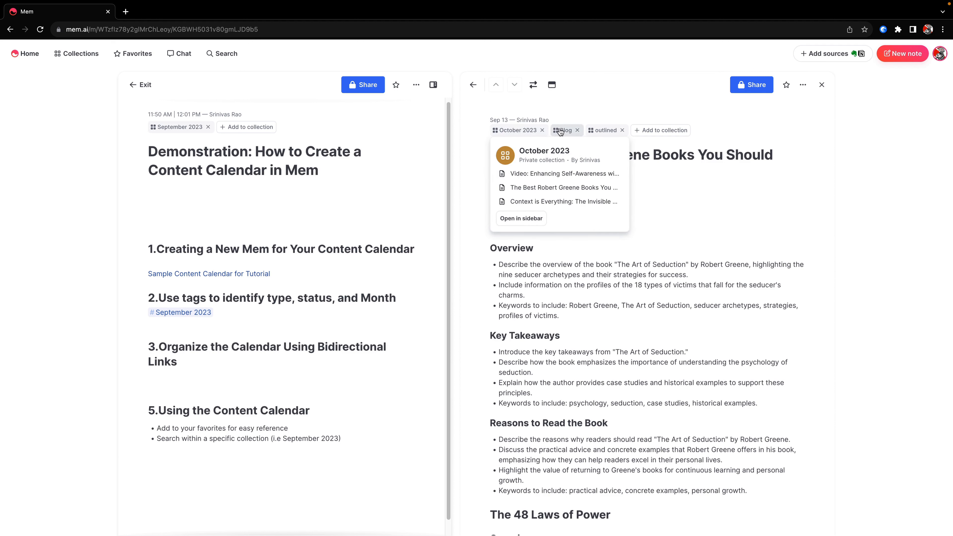
mouse_move(564, 129)
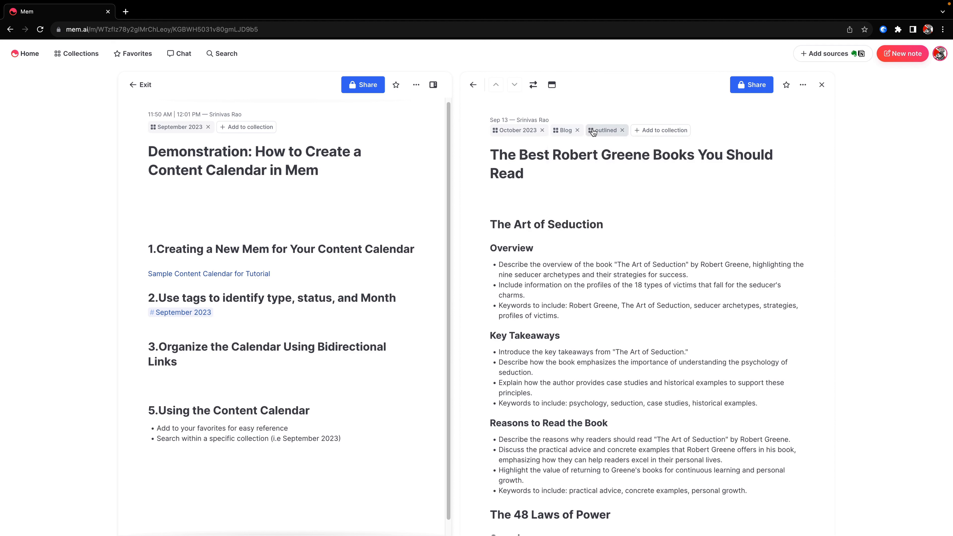
mouse_move(593, 131)
scroll(274, 325, "down", 1)
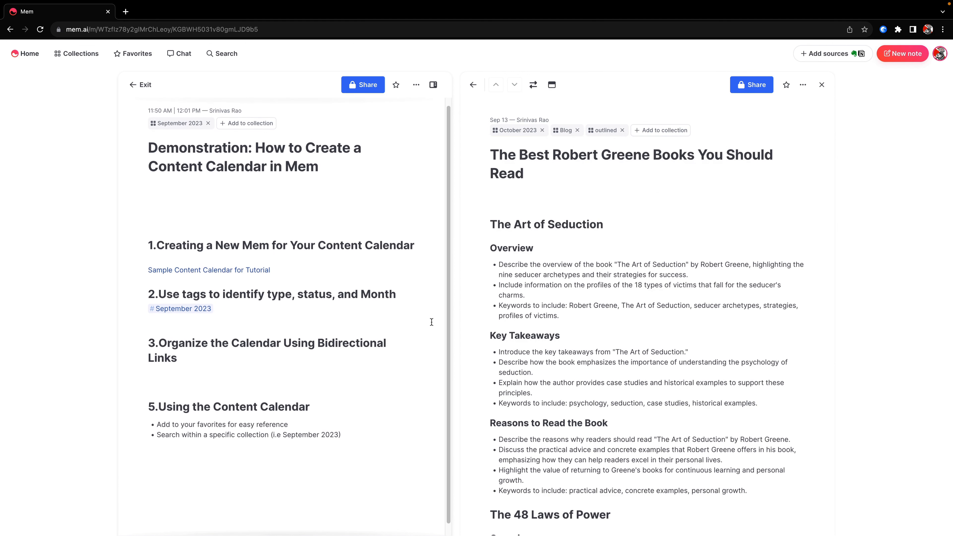
left_click(302, 270)
scroll(295, 340, "down", 1)
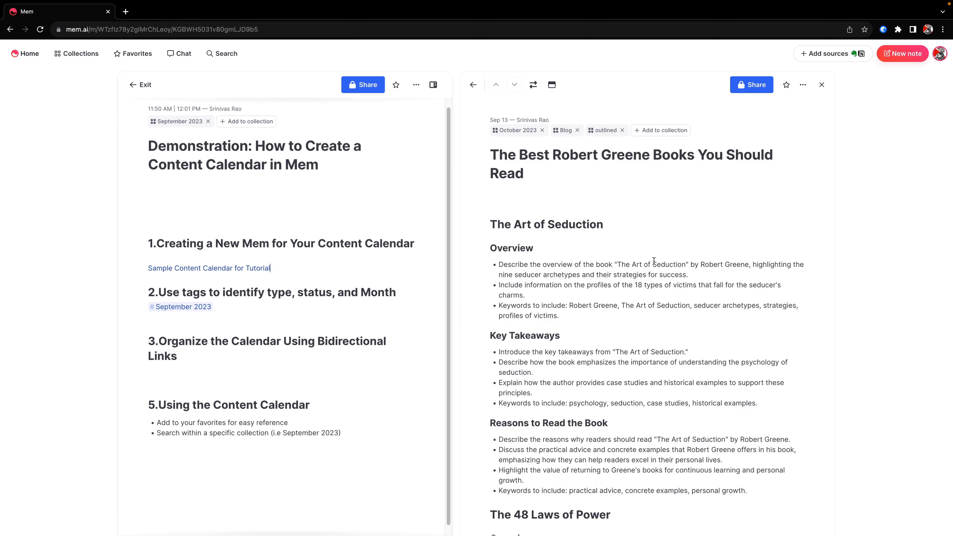
left_click(821, 84)
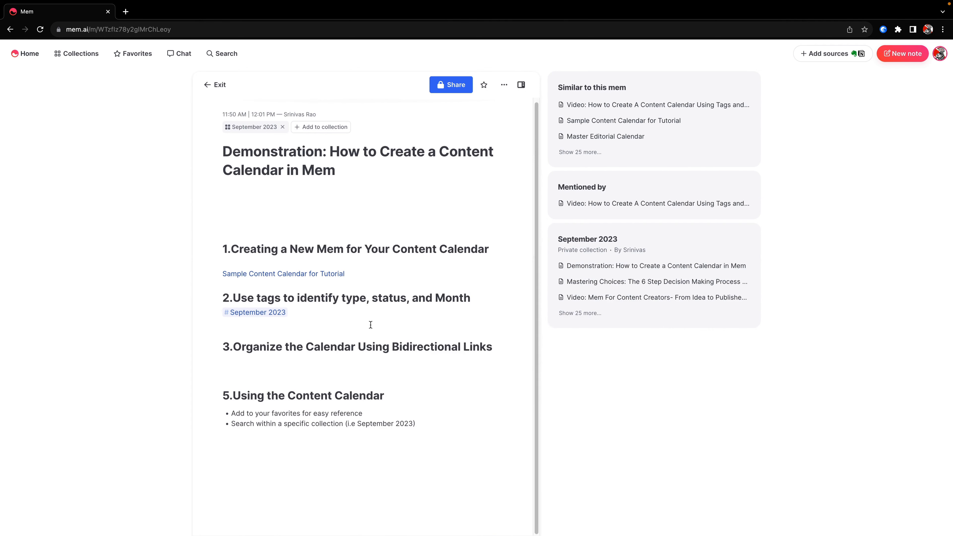
Swap the Sample Content Calendar for Tutorial into the main pane and link "Seven of my biggest regrets in life" as a third October 2023 bullet.
left_click(331, 274)
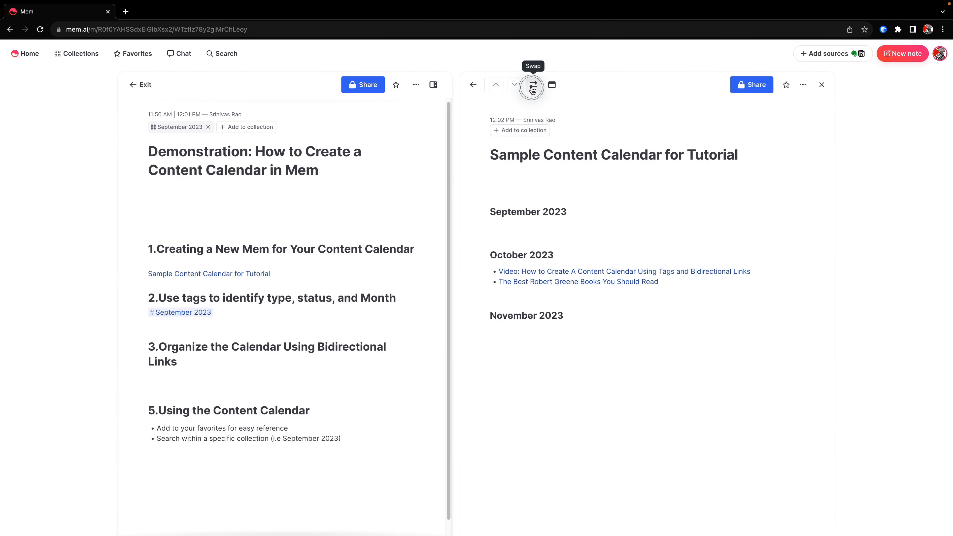
left_click(533, 85)
left_click(281, 296)
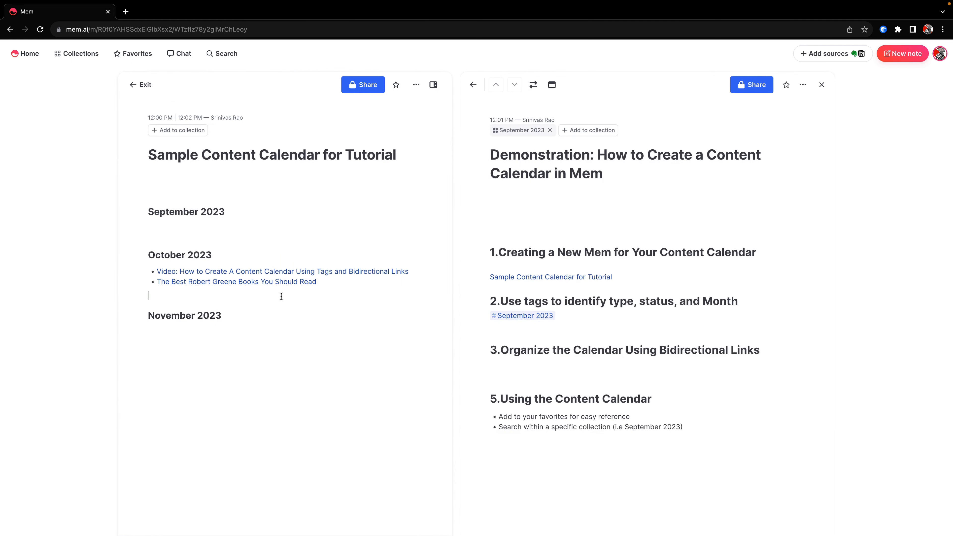
key("Return")
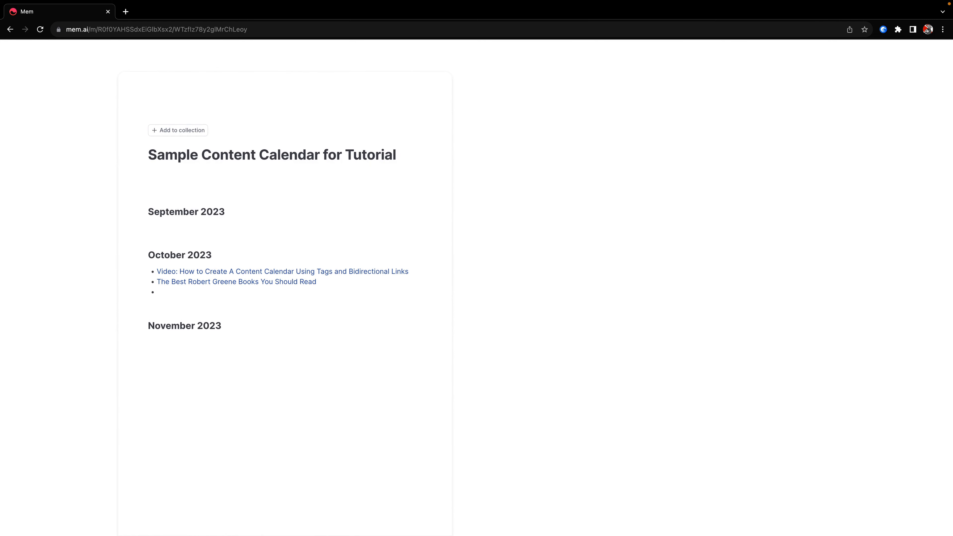
type("@")
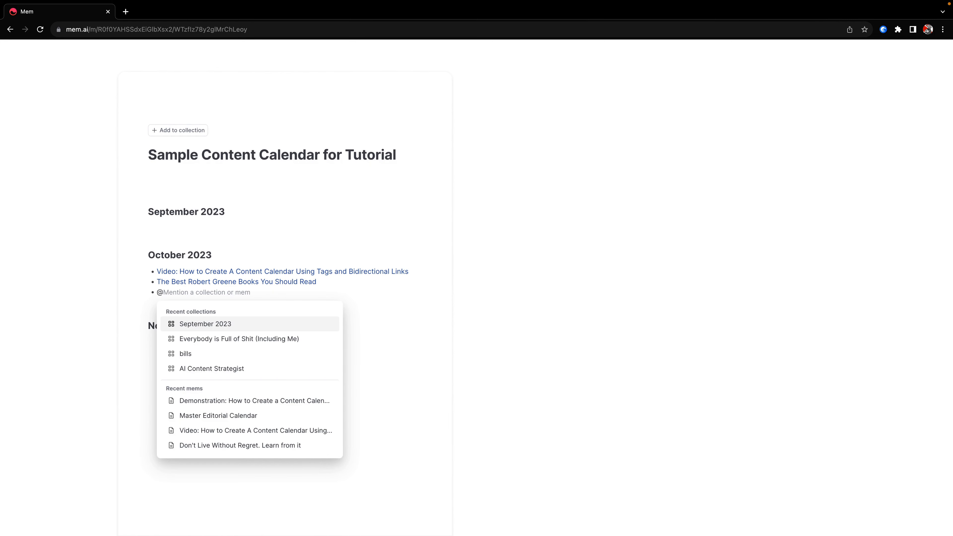
type("biggest reg")
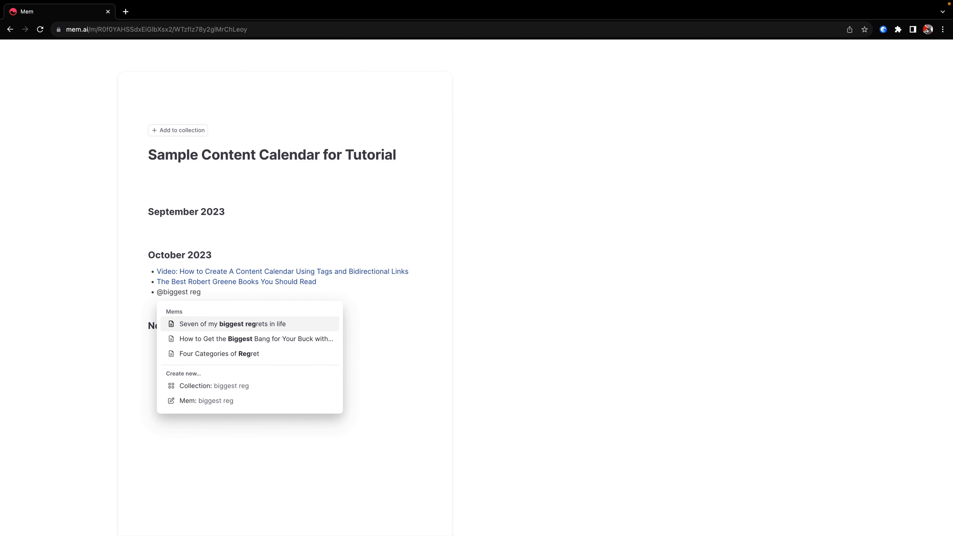
key("Return")
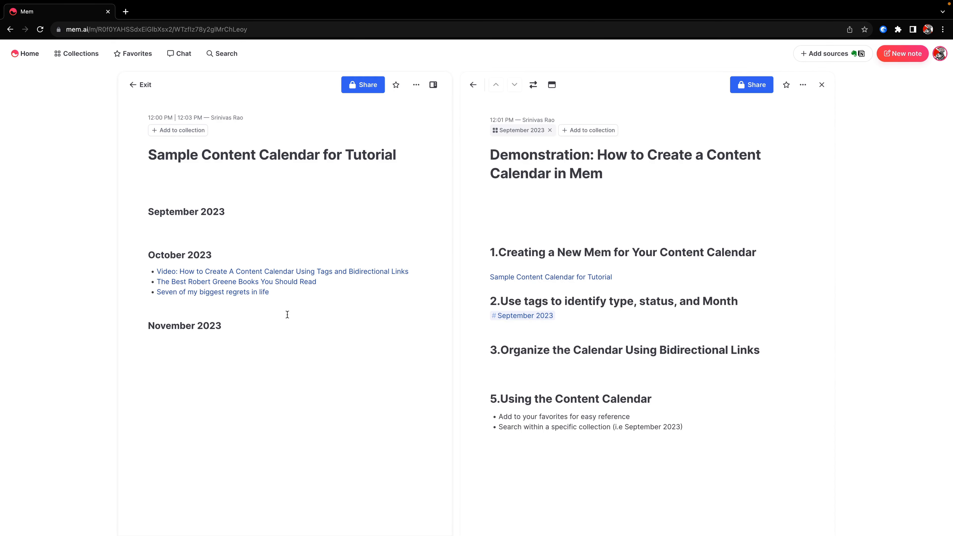
Open the linked "Seven of my biggest regrets in life" mem and format its text line as Heading 1.
left_click(257, 297)
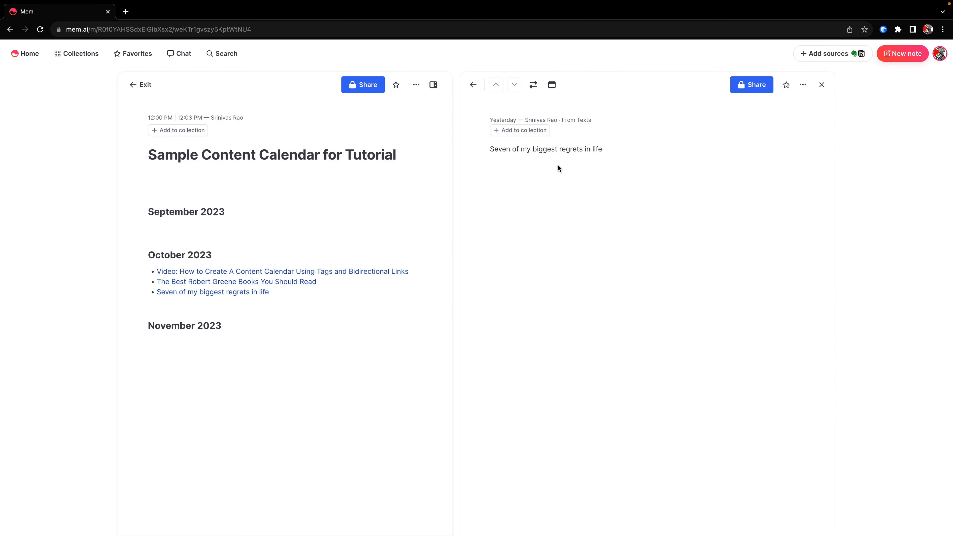
triple_click(566, 150)
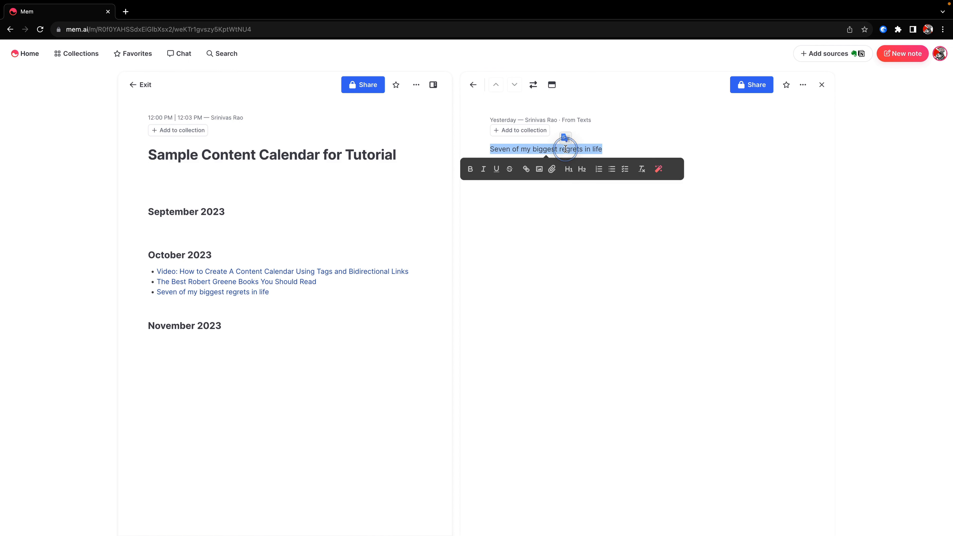
left_click(570, 169)
Add the mem "Seven of my biggest regrets in life" to the existing collections idea, October 2023 and Blog.
left_click(542, 132)
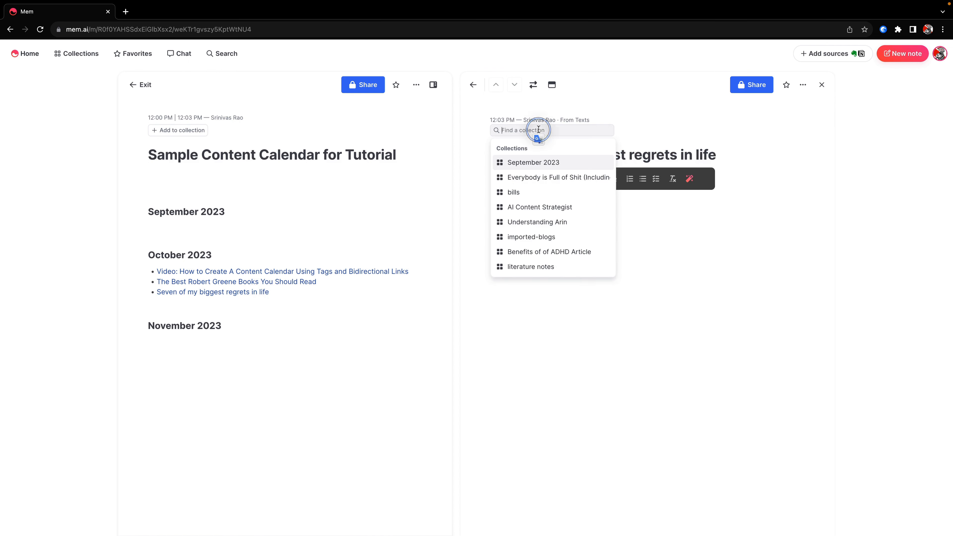
type("idea")
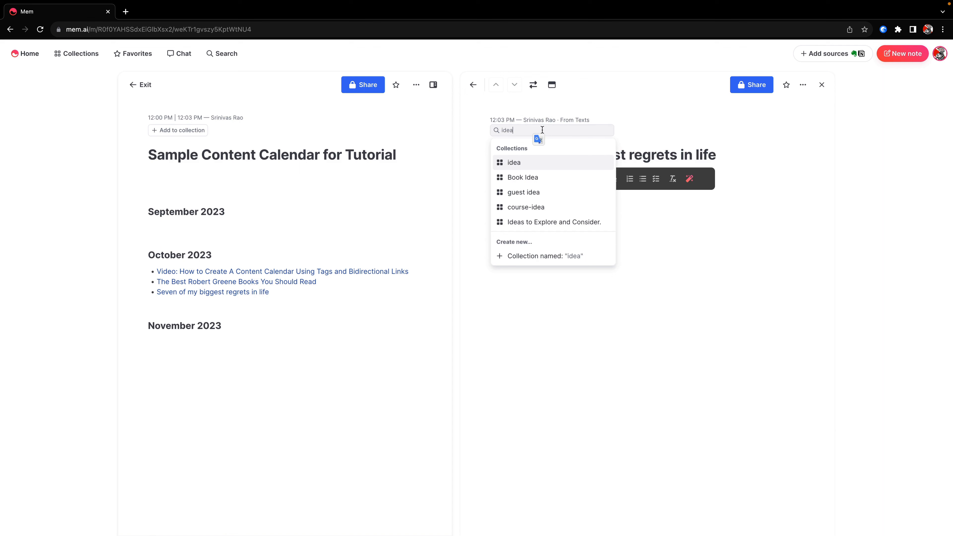
left_click(525, 162)
left_click(569, 132)
type("oc")
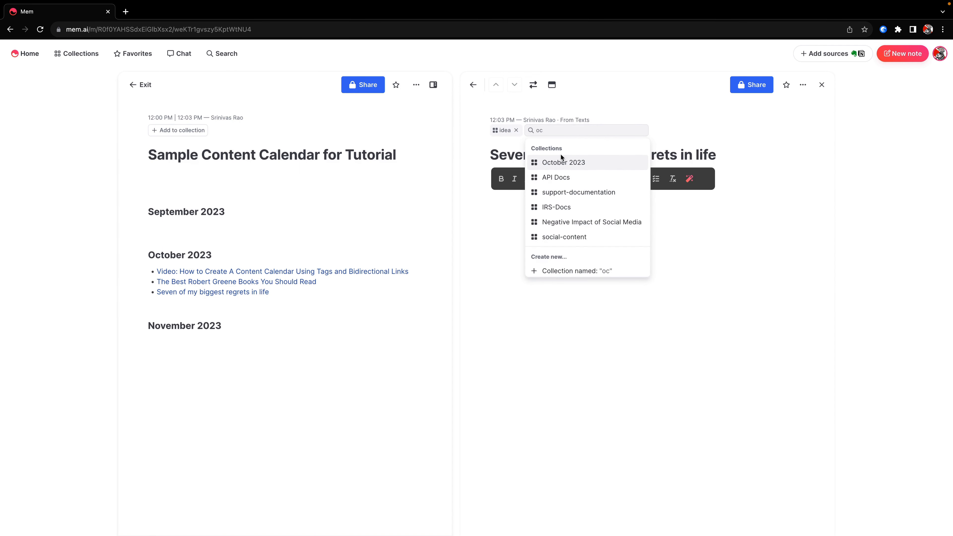
left_click(558, 162)
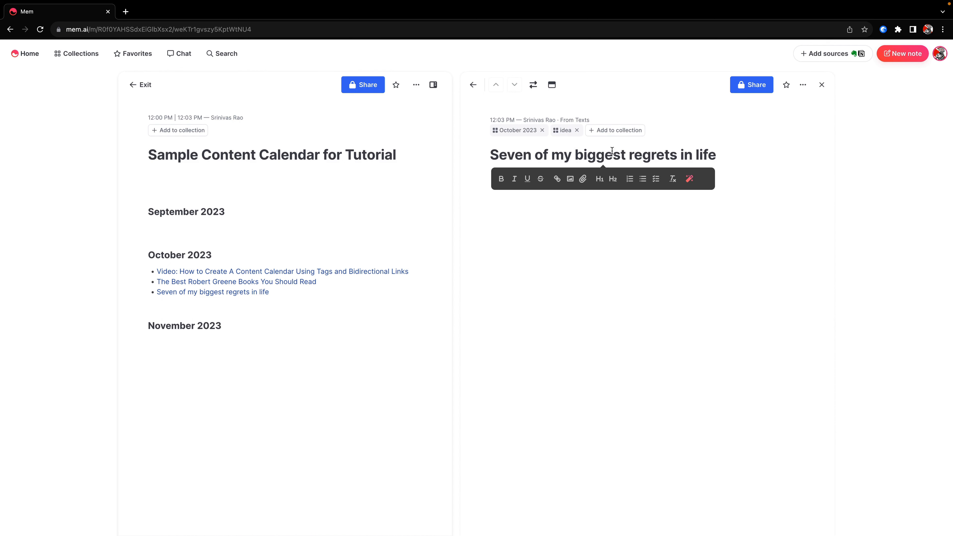
left_click(630, 130)
type("blo")
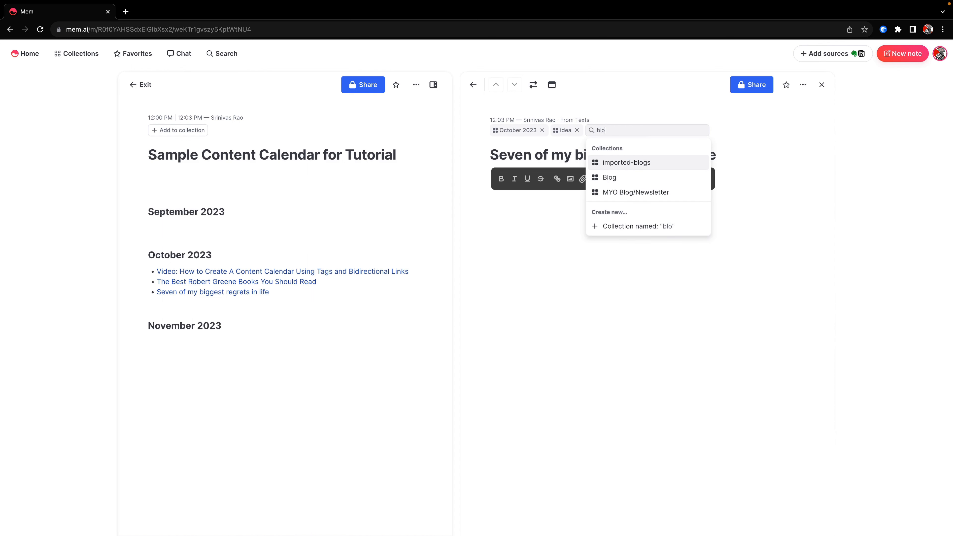
left_click(622, 177)
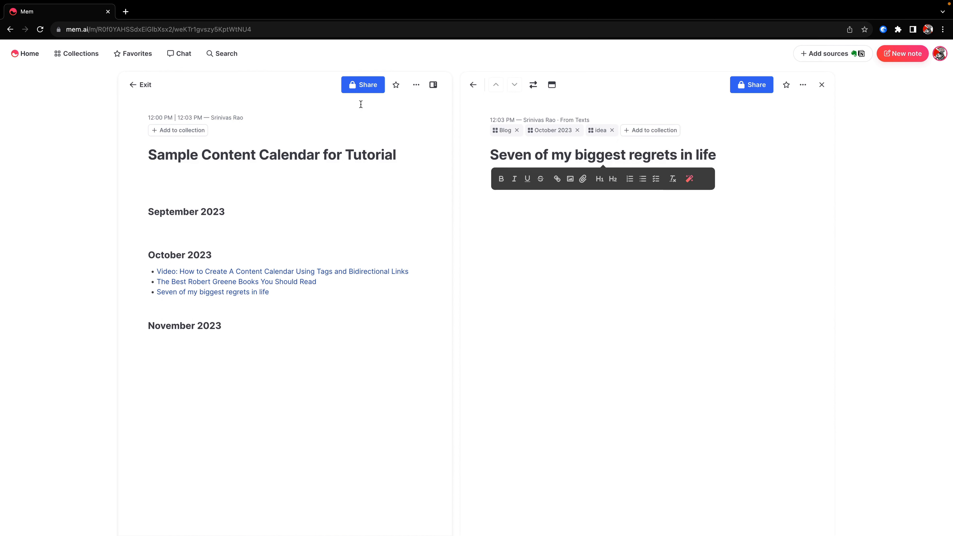
left_click(634, 278)
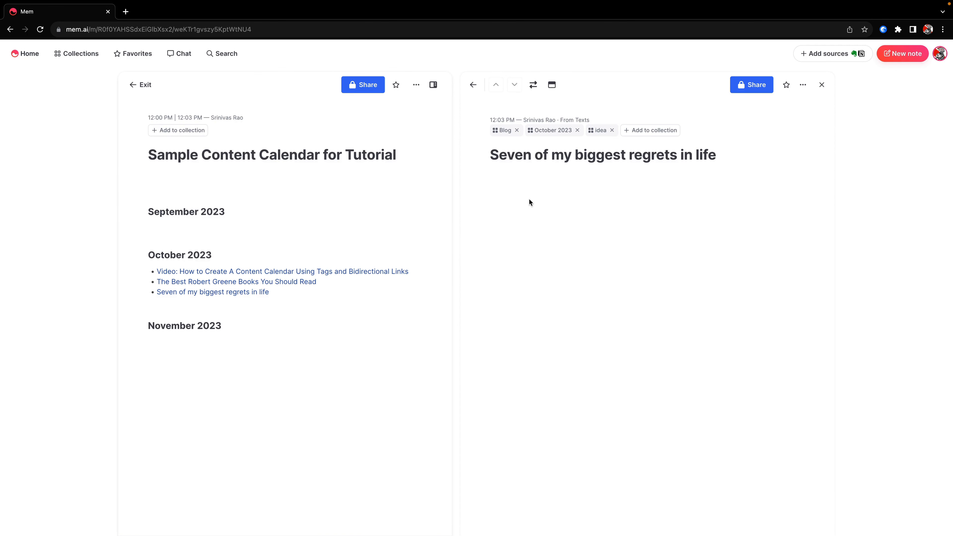
Close the linked mem and replace the calendar's plain October 2023 heading with a level-three heading made of the October 2023 collection tag.
left_click(548, 131)
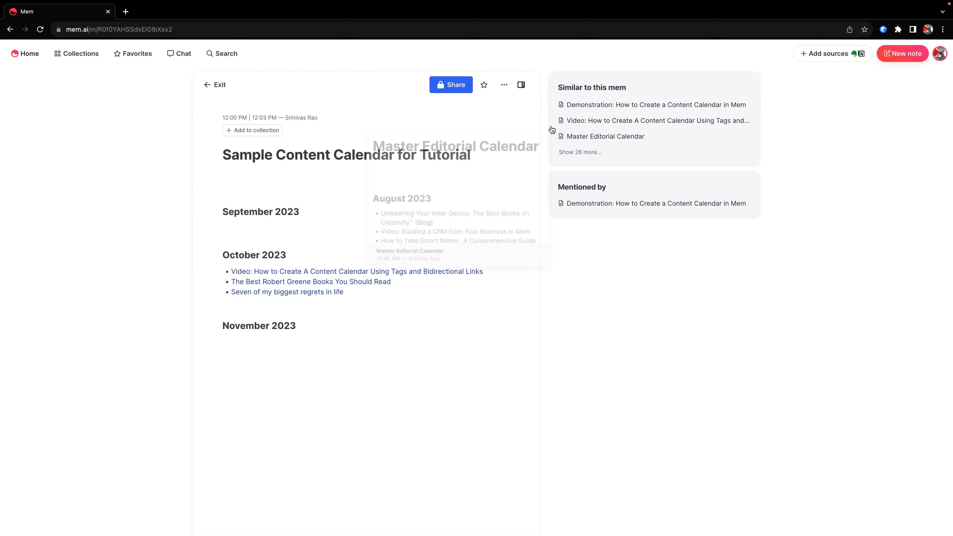
left_click(306, 166)
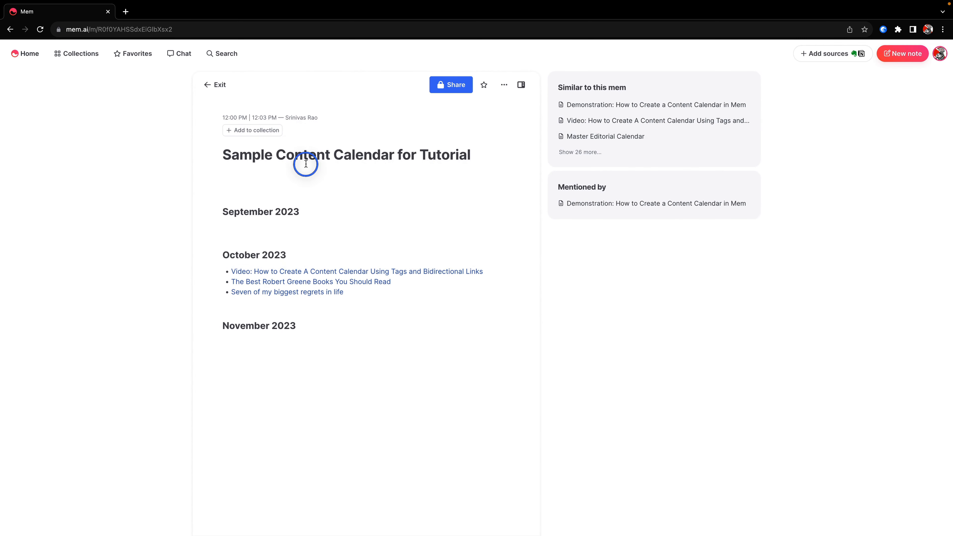
left_click(323, 253)
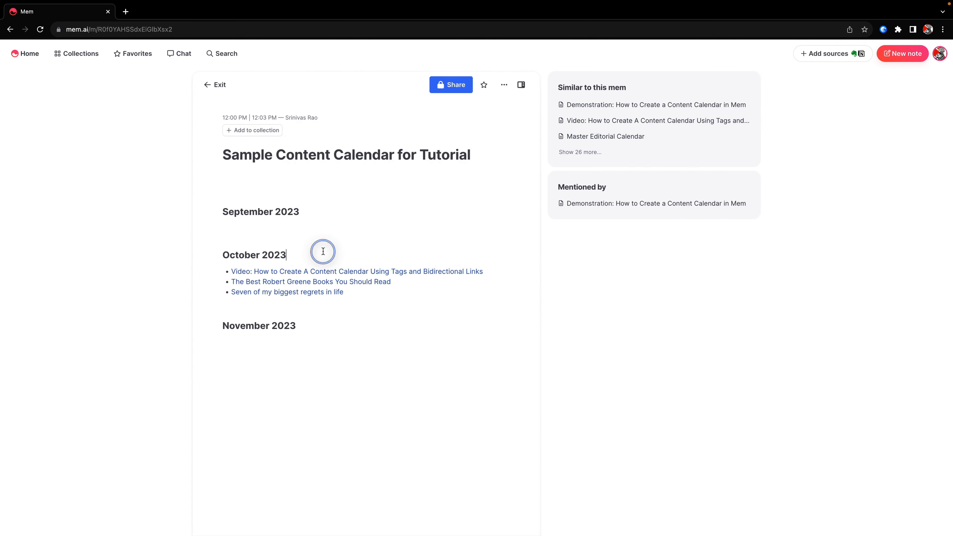
left_click(227, 256)
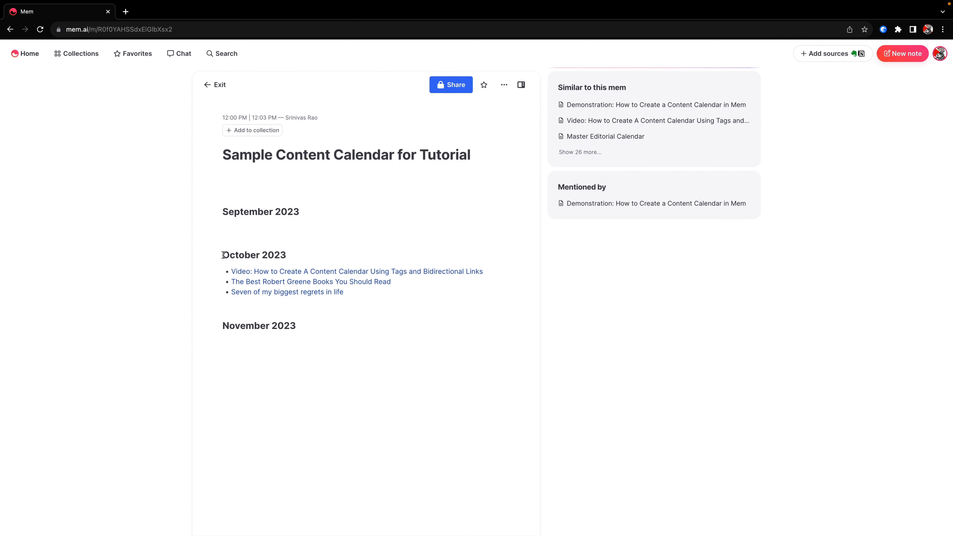
left_click(222, 258)
left_click_drag(322, 256, 192, 242)
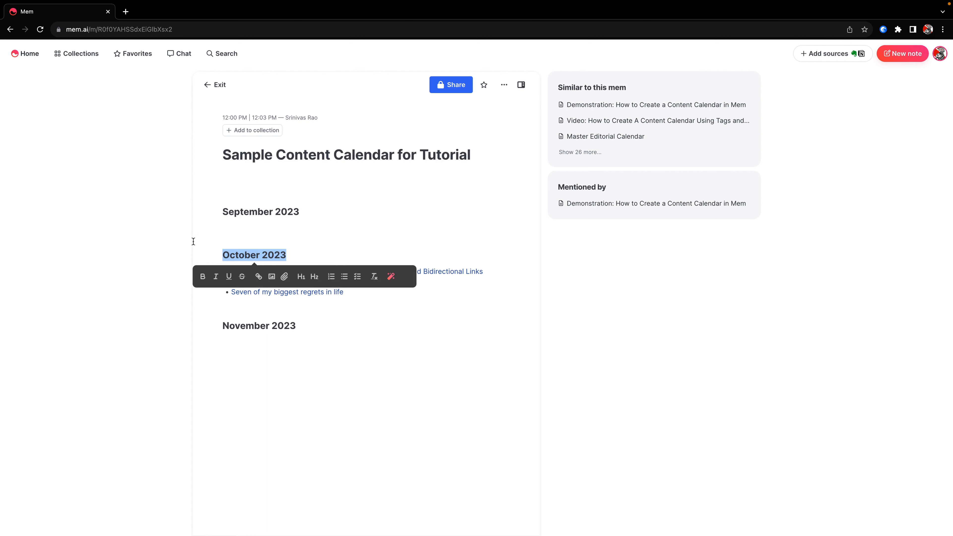
key("BackSpace")
type("#")
key("BackSpace")
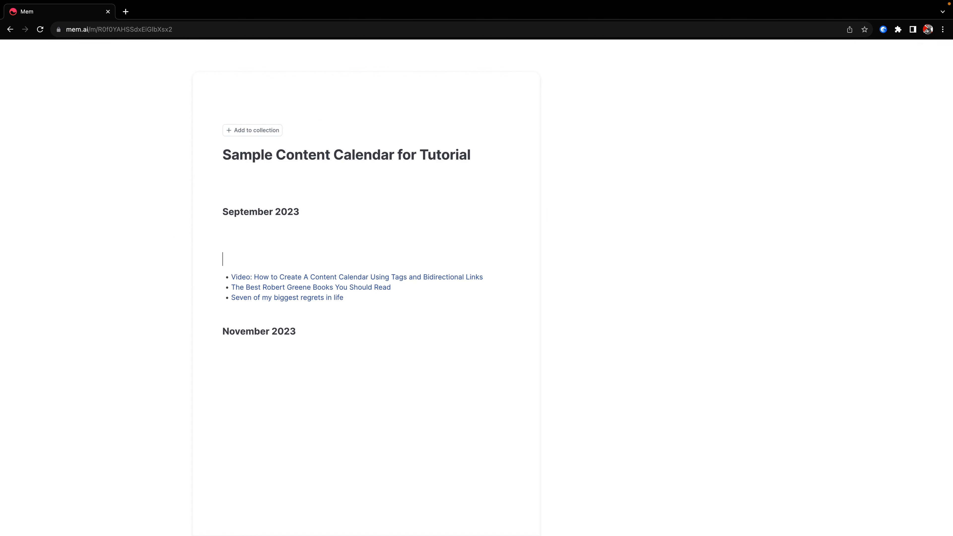
type("### #")
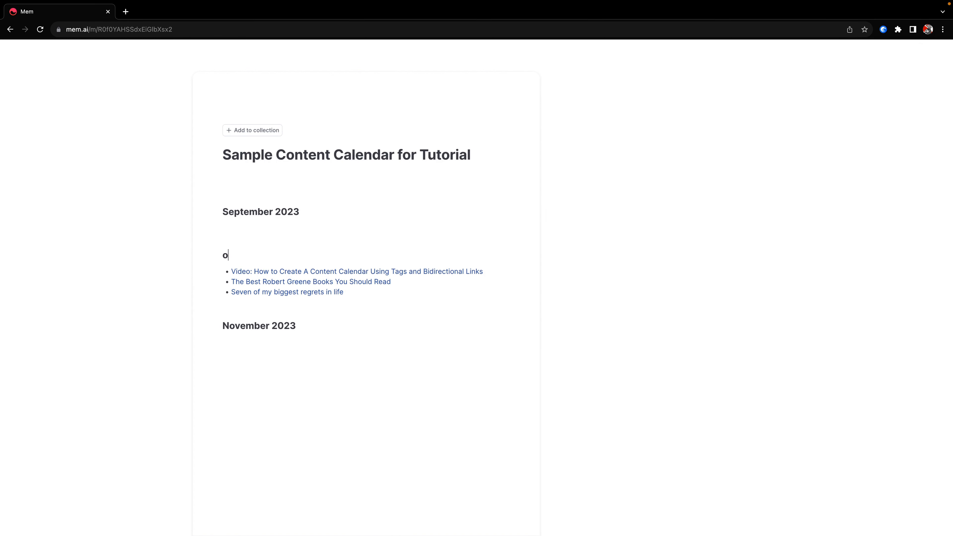
type("#")
key("BackSpace")
type("o")
key("Down")
key("Return")
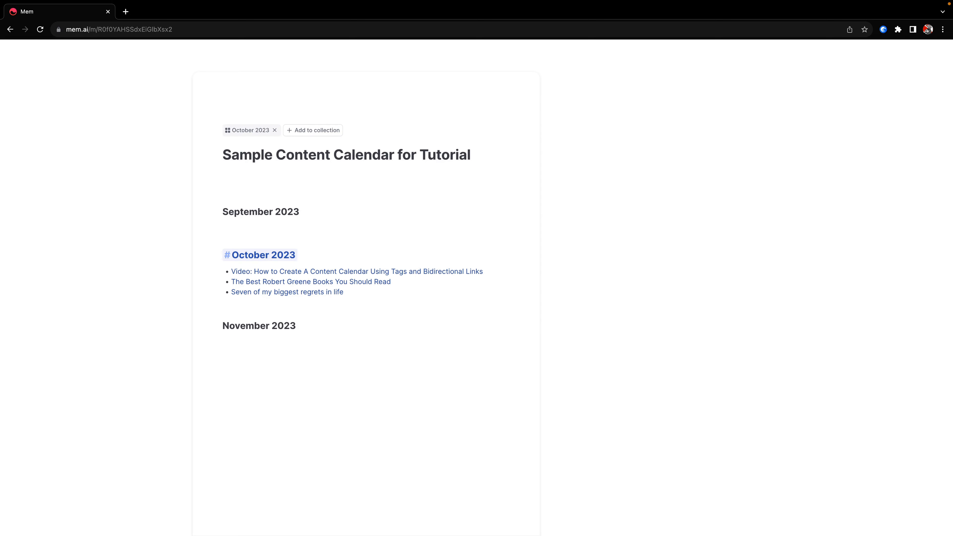
Open the October 2023 collection from its heading tag beside the calendar and review the mems it contains.
left_click(273, 245)
left_click(268, 252)
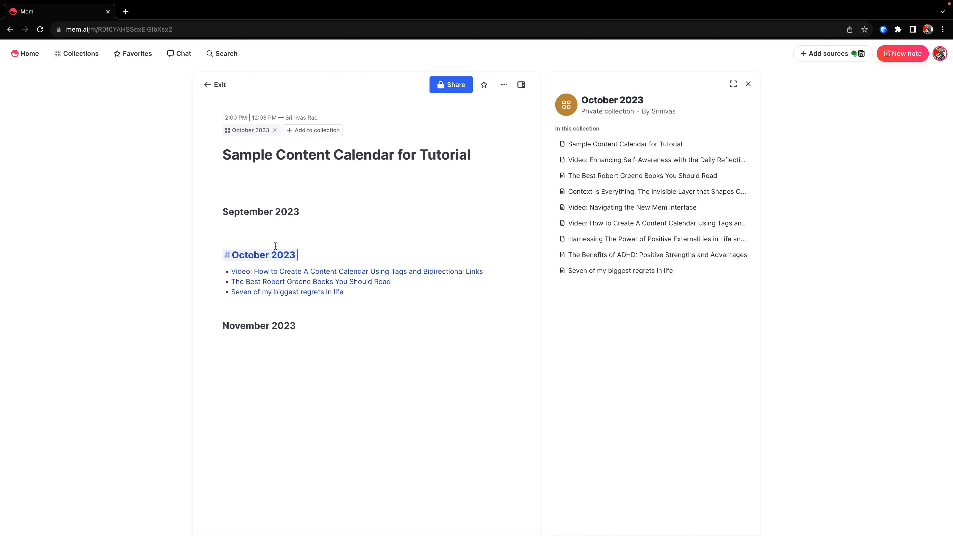
left_click(415, 195)
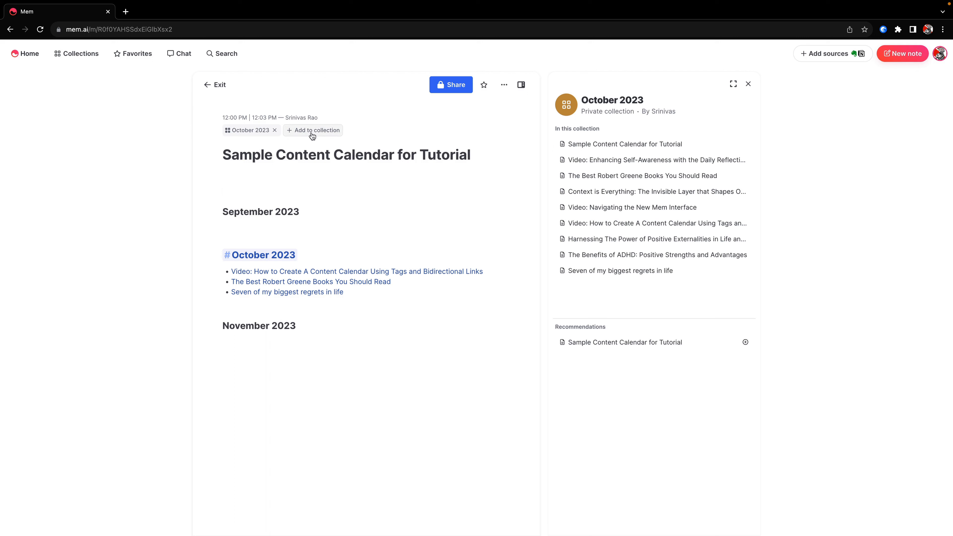
left_click(408, 309)
left_click(309, 224)
Leave the calendar and open the mem "Demonstration: How to Create a Content Calendar in Mem" from all notes.
left_click(212, 90)
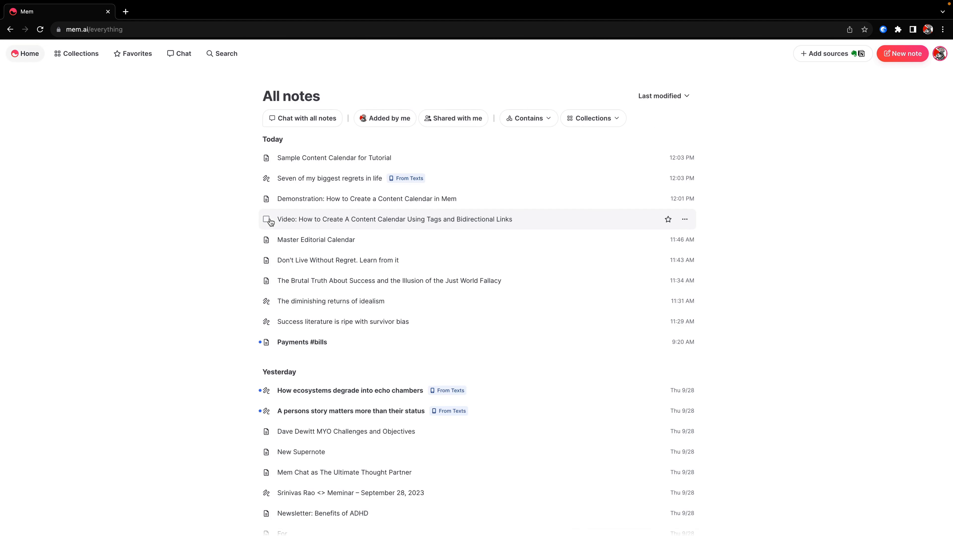
left_click(350, 212)
left_click(343, 200)
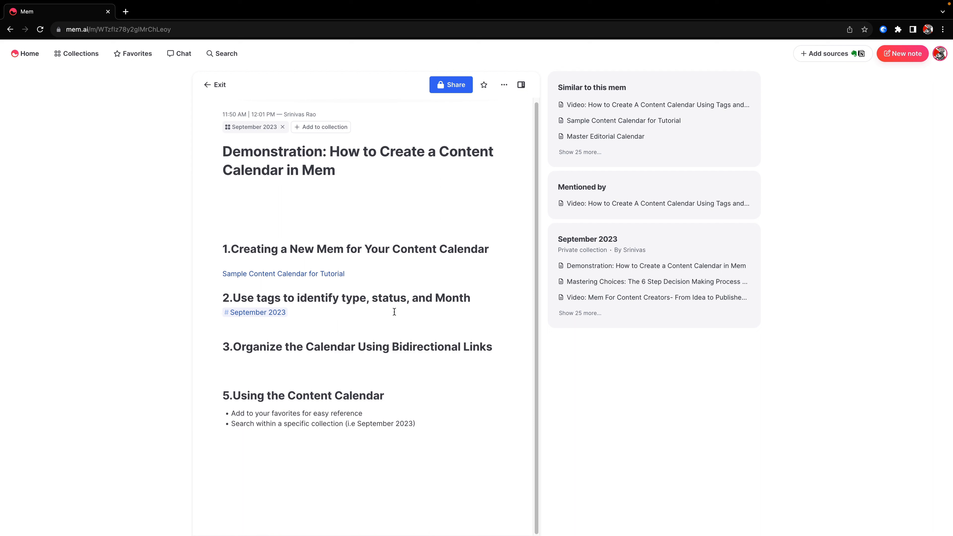
Add the Work in Progress collection tag on a new line beneath the September 2023 tag in section 2.
left_click(362, 318)
type("#w")
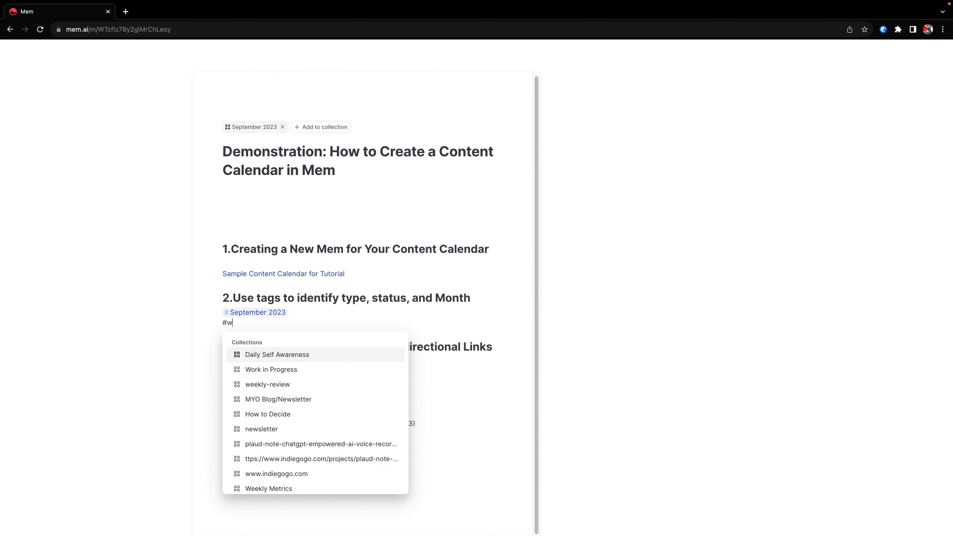
type("ork")
key("Return")
Open the Work in Progress collection in the sidebar and look through its list of mems.
mouse_move(276, 330)
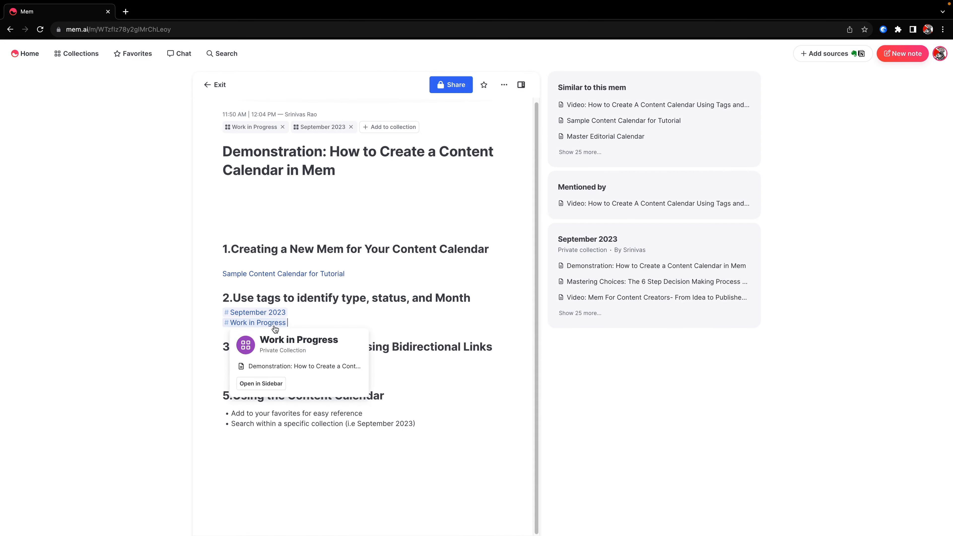
left_click(261, 383)
scroll(643, 331, "down", 8)
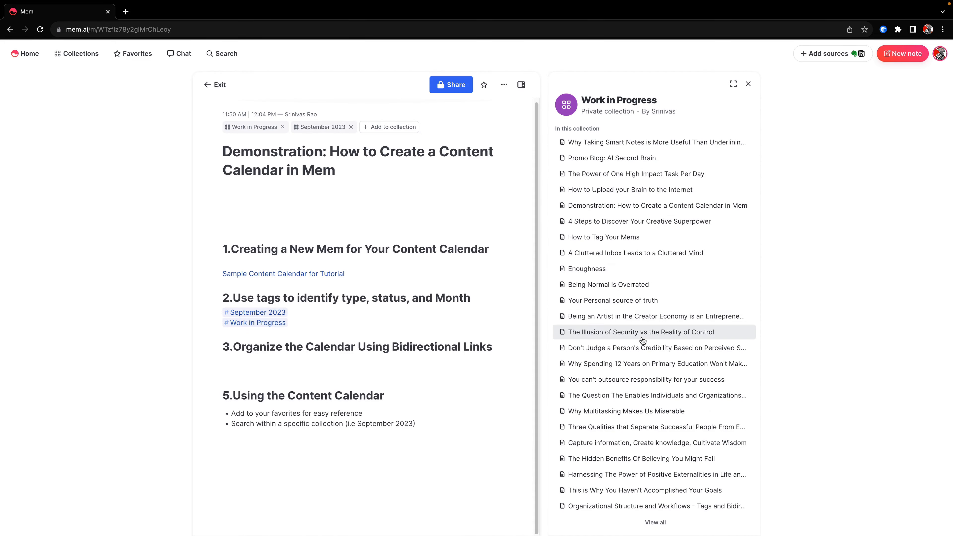
scroll(634, 339, "up", 8)
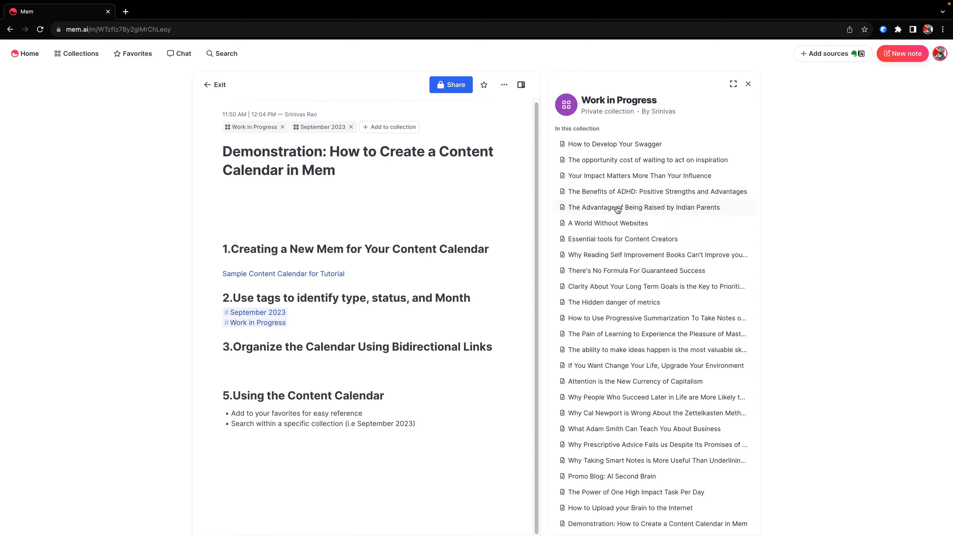
scroll(618, 210, "down", 8)
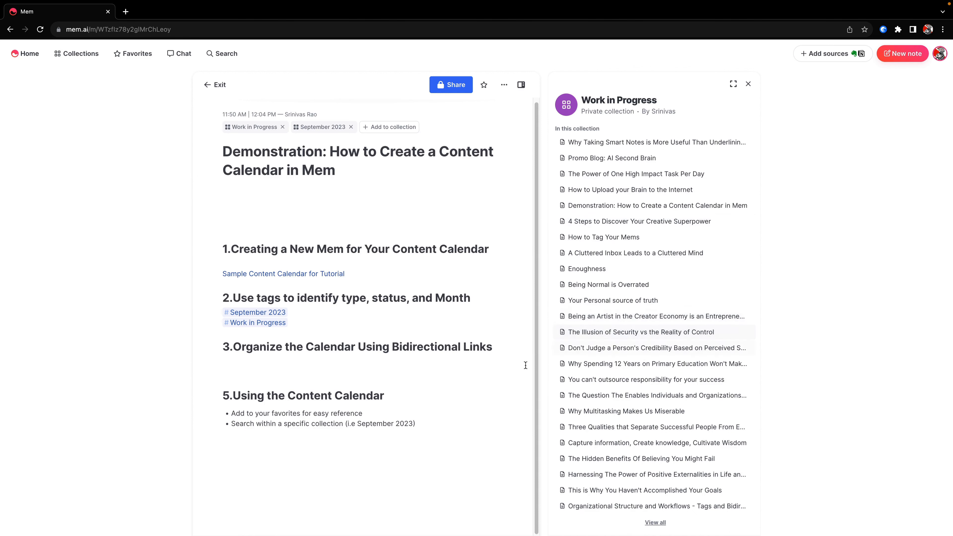
scroll(643, 353, "up", 8)
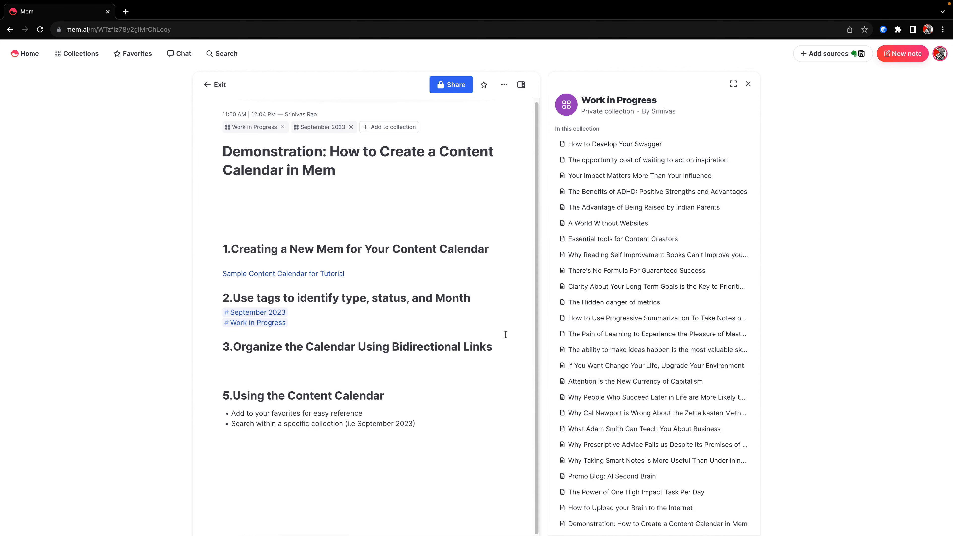
scroll(608, 317, "down", 1)
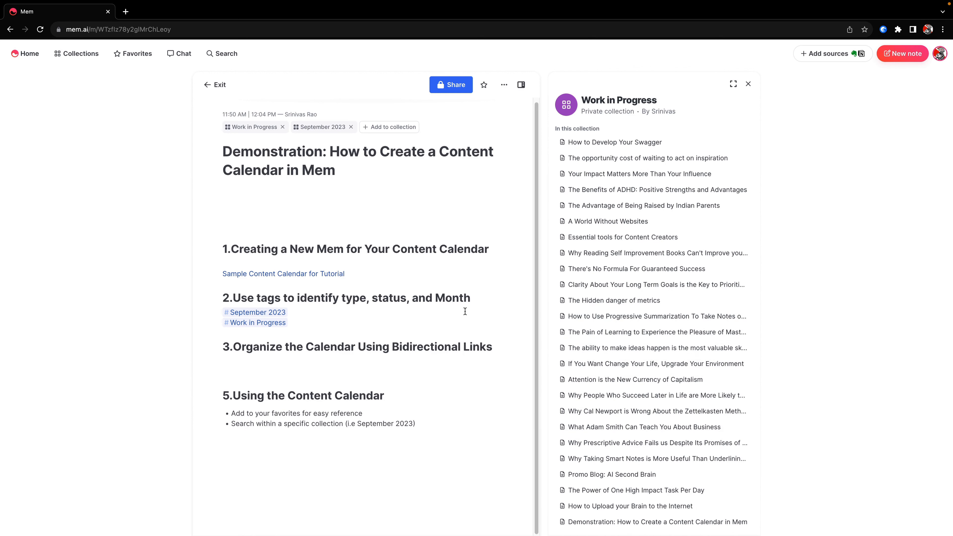
scroll(689, 257, "down", 1)
scroll(634, 302, "down", 8)
Open the linked Sample Content Calendar for Tutorial, follow its link to the Robert Greene books mem and review the outline.
mouse_move(264, 312)
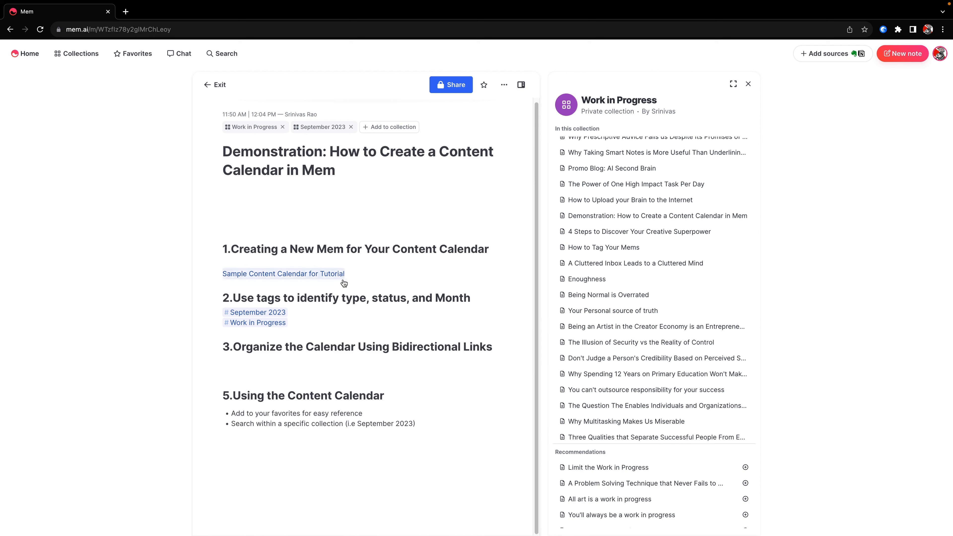
left_click(260, 273)
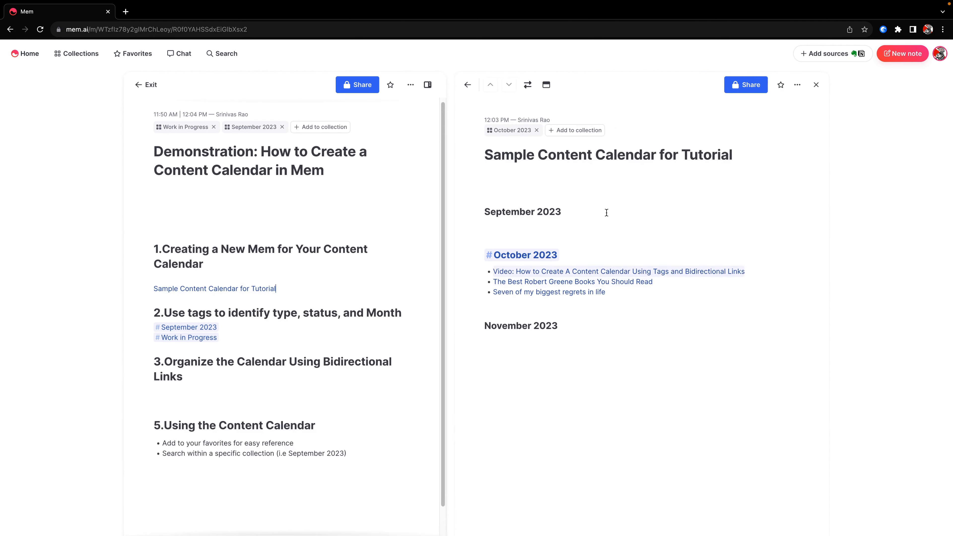
left_click(700, 307)
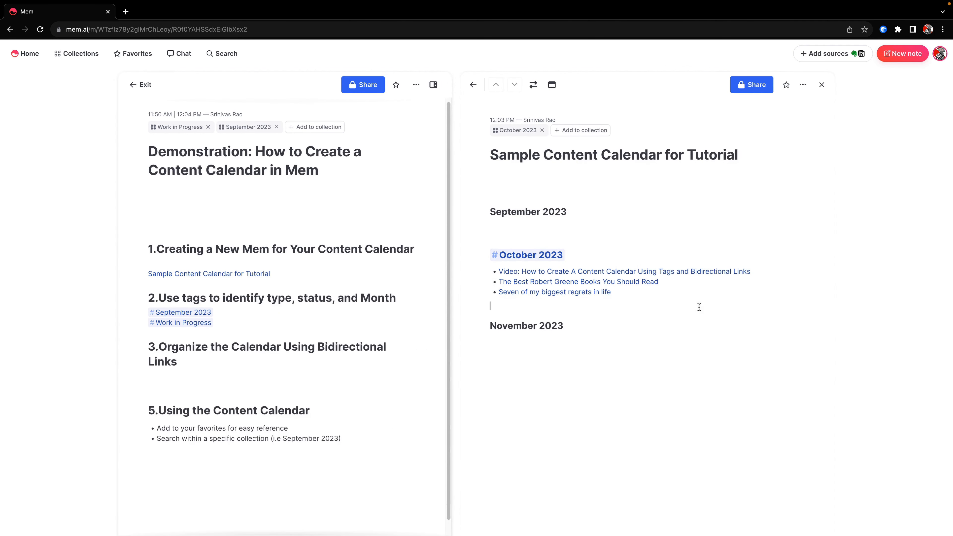
left_click(635, 282)
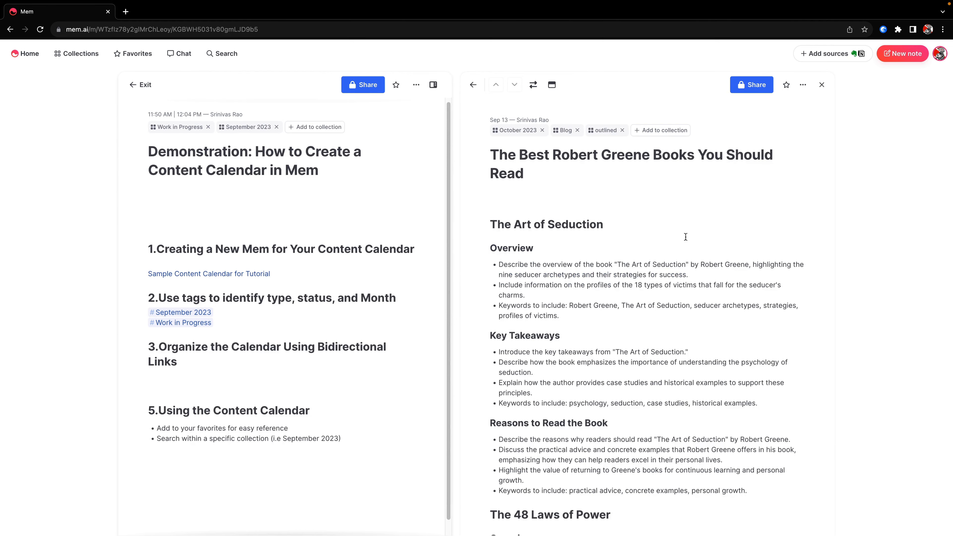
scroll(669, 258, "down", 20)
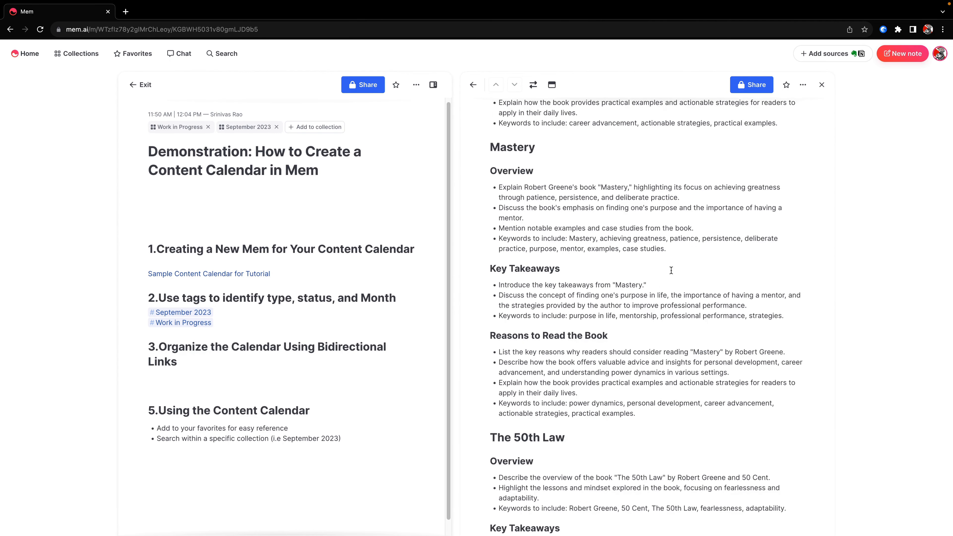
scroll(606, 323, "up", 20)
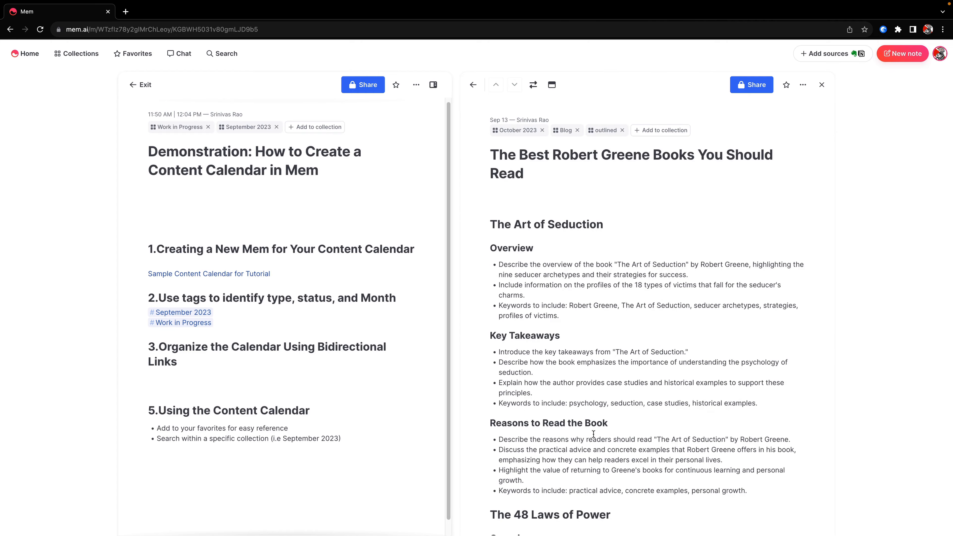
scroll(647, 363, "down", 1)
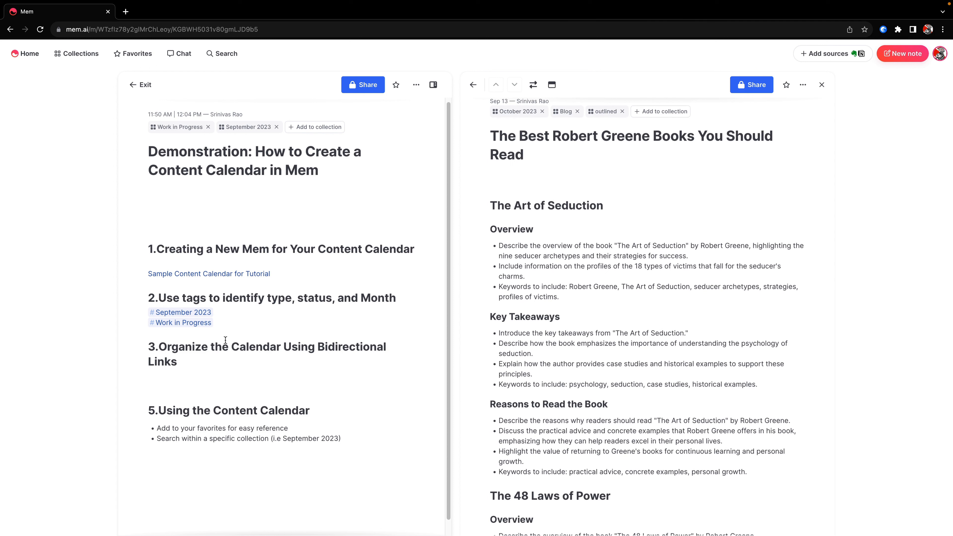
Reopen the linked Sample Content Calendar for Tutorial beside the demonstration mem, and open the Master Editorial Calendar from the favorites.
left_click(246, 274)
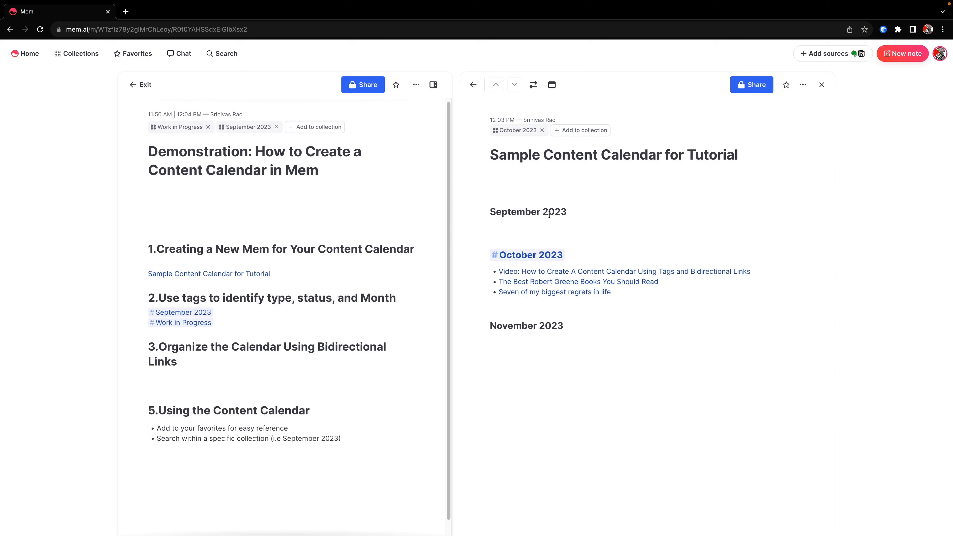
left_click(139, 54)
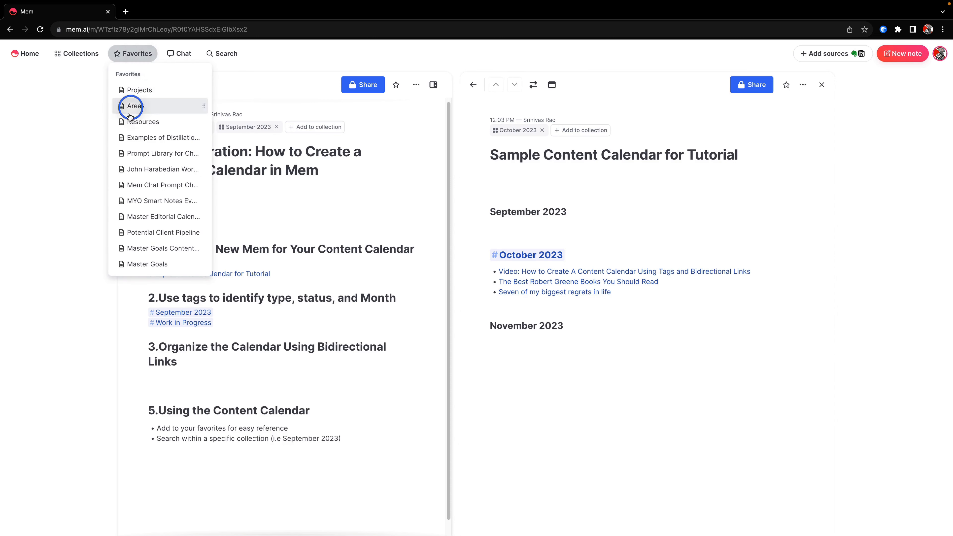
left_click(187, 218)
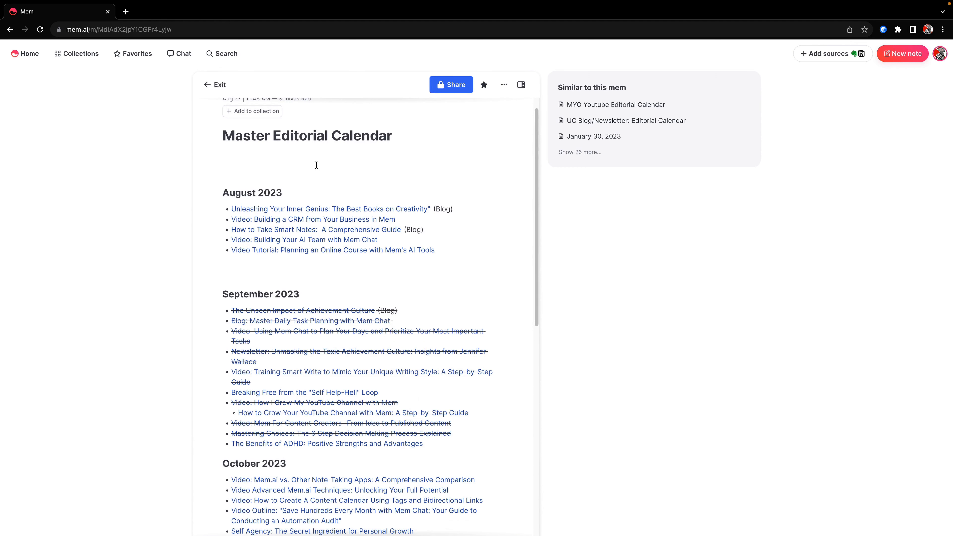
Open the similar mem MYO Youtube Editorial Calendar alongside, review the Master Editorial Calendar's monthly lists from August to October 2023, and close the side mem.
left_click(638, 103)
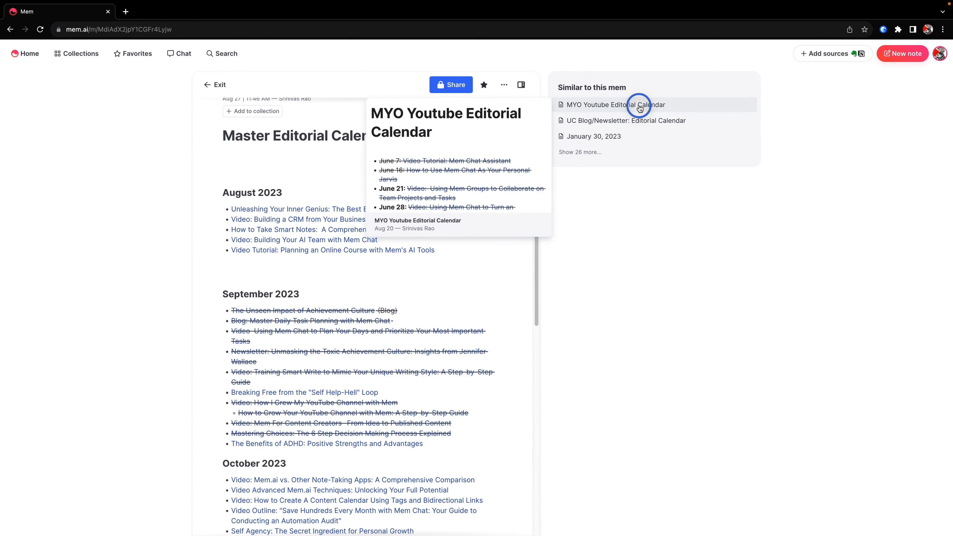
scroll(621, 224, "down", 1)
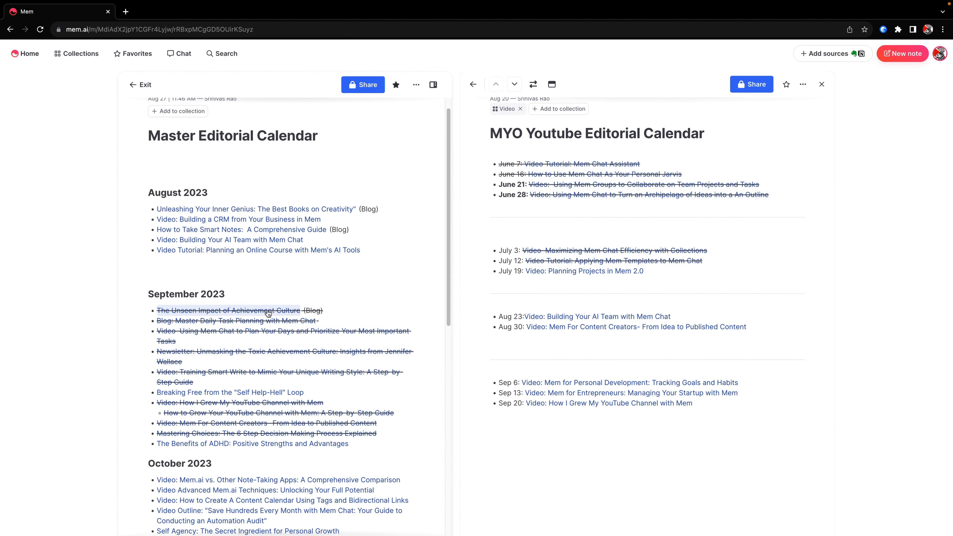
scroll(236, 300, "down", 4)
triple_click(236, 301)
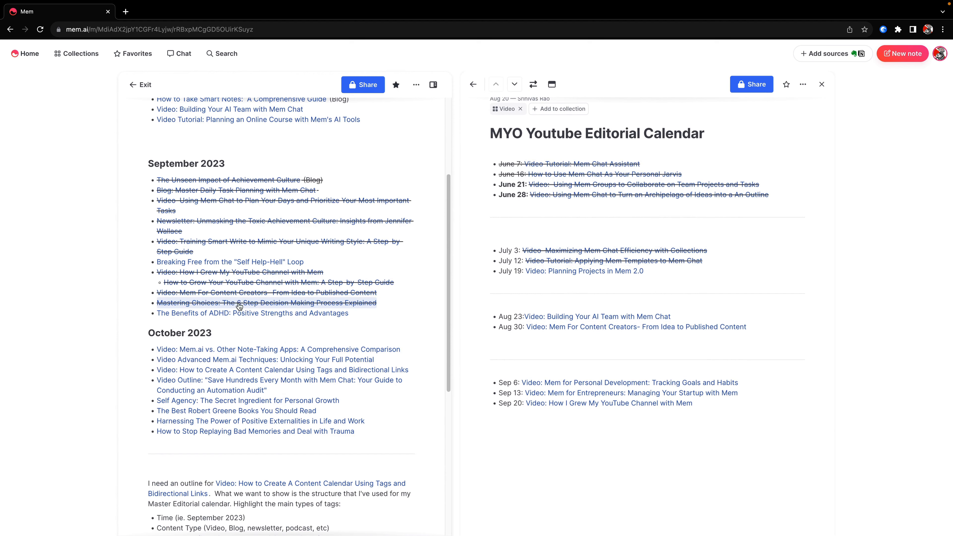
scroll(245, 311, "up", 1)
triple_click(248, 309)
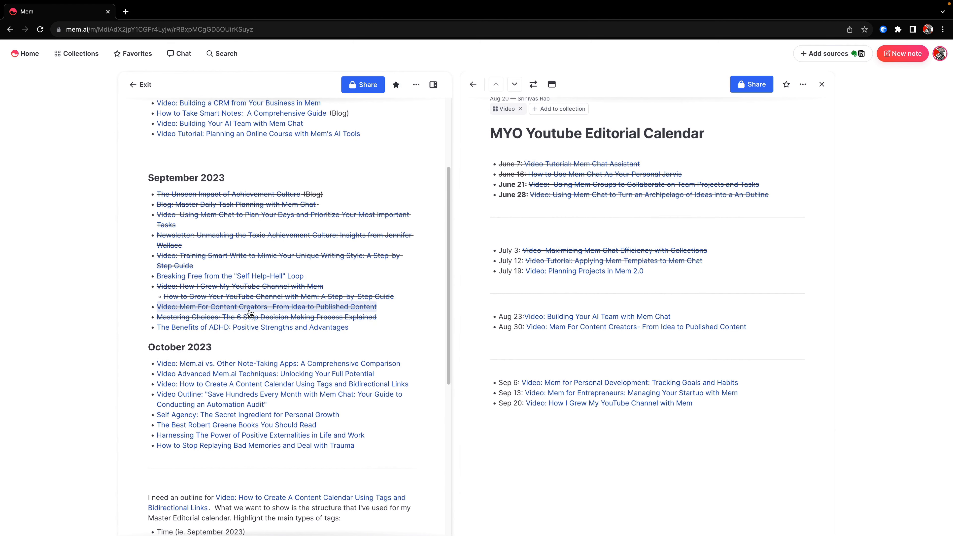
scroll(251, 313, "up", 2)
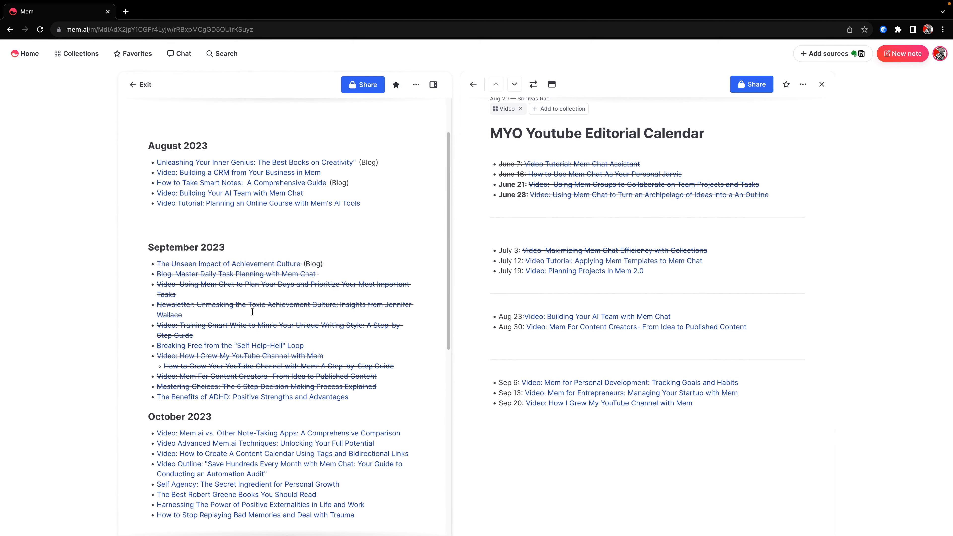
scroll(253, 311, "up", 1)
scroll(253, 311, "up", 2)
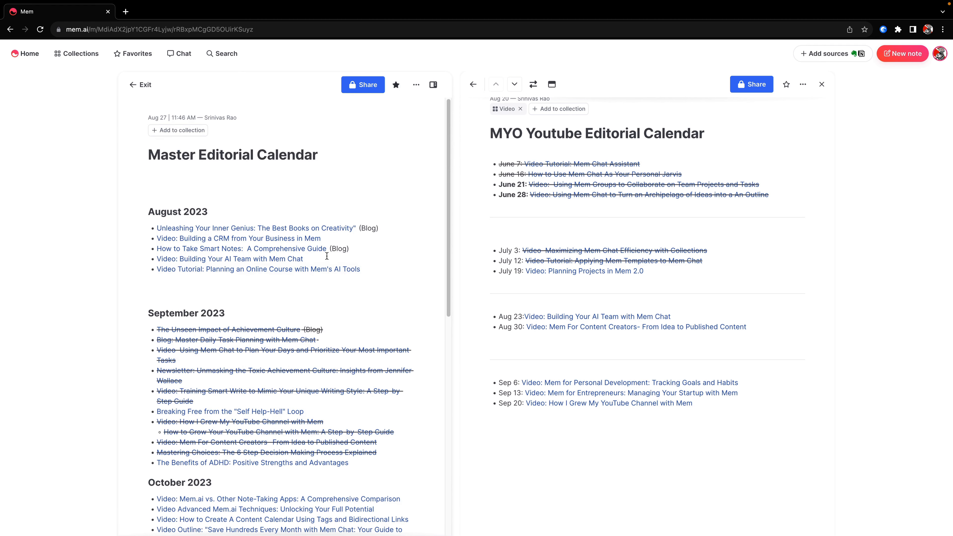
left_click(822, 85)
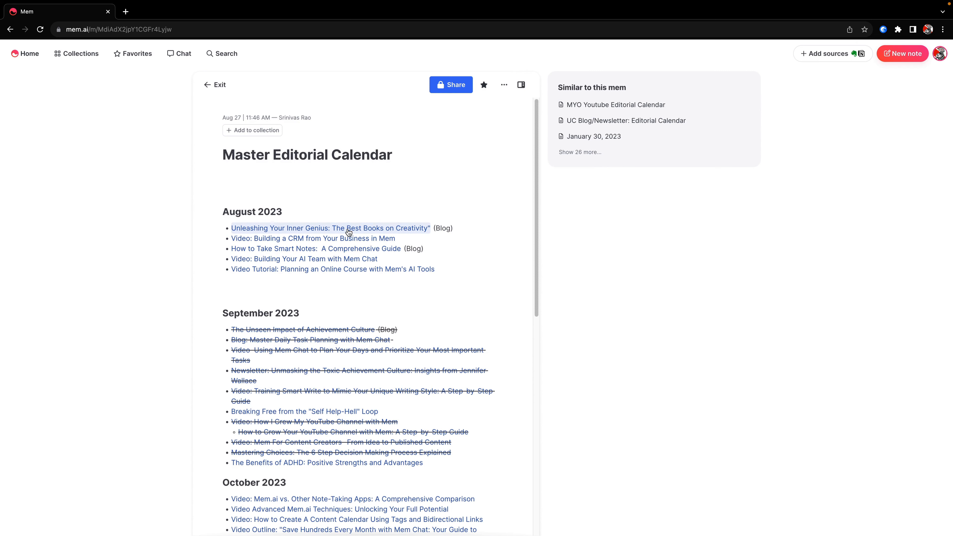
Search all mems for "#september 2023" and open the September 2023 collection from the suggestions.
left_click(228, 56)
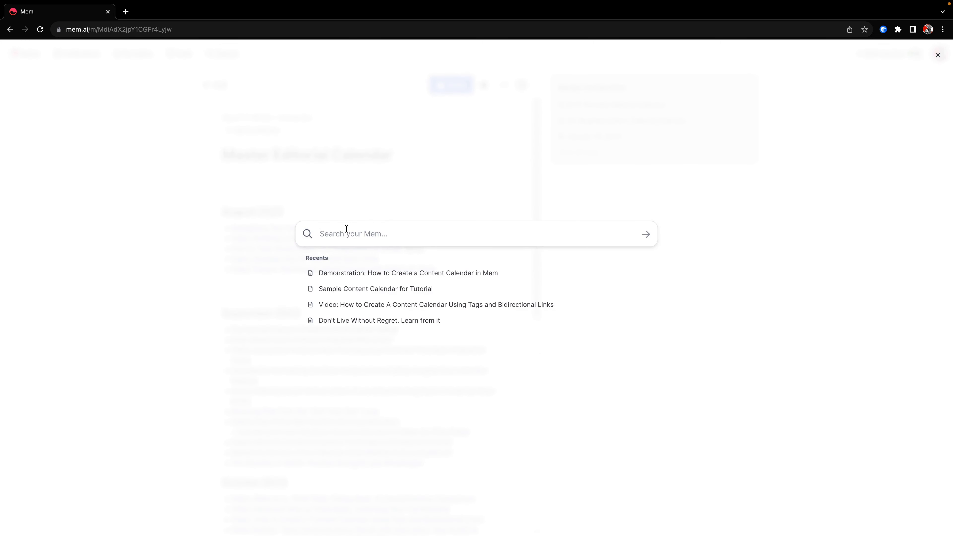
type("#septembner")
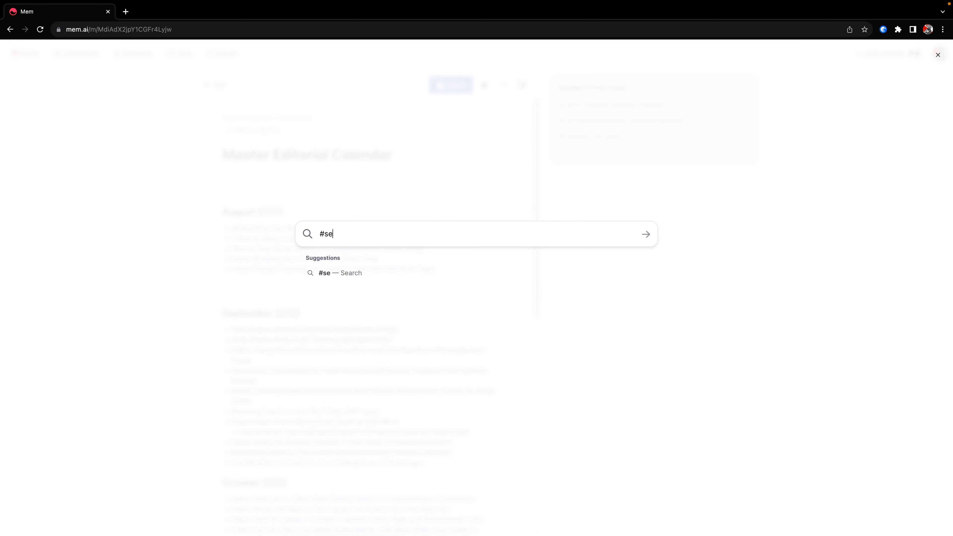
key("BackSpace")
key("BackSpace")
key("BackSpace")
type("er 2023")
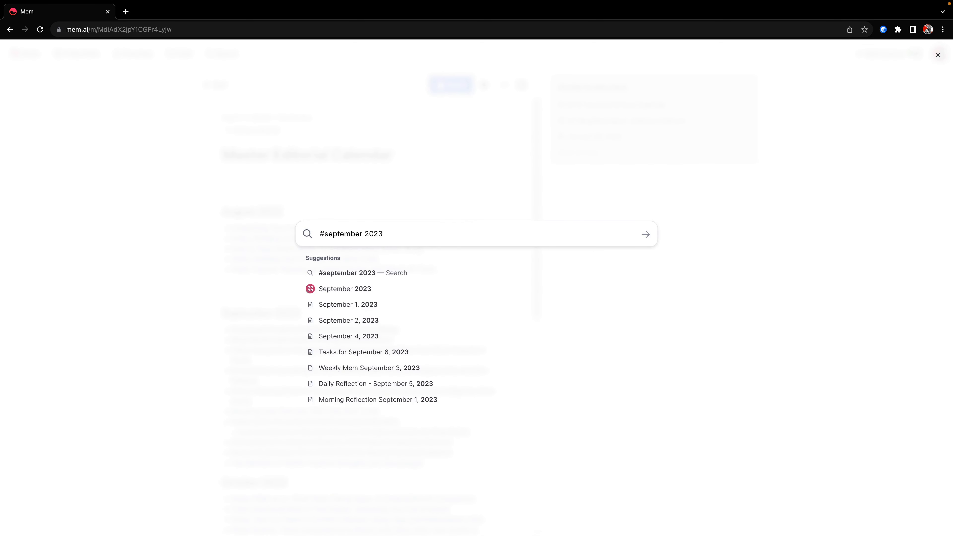
left_click(348, 287)
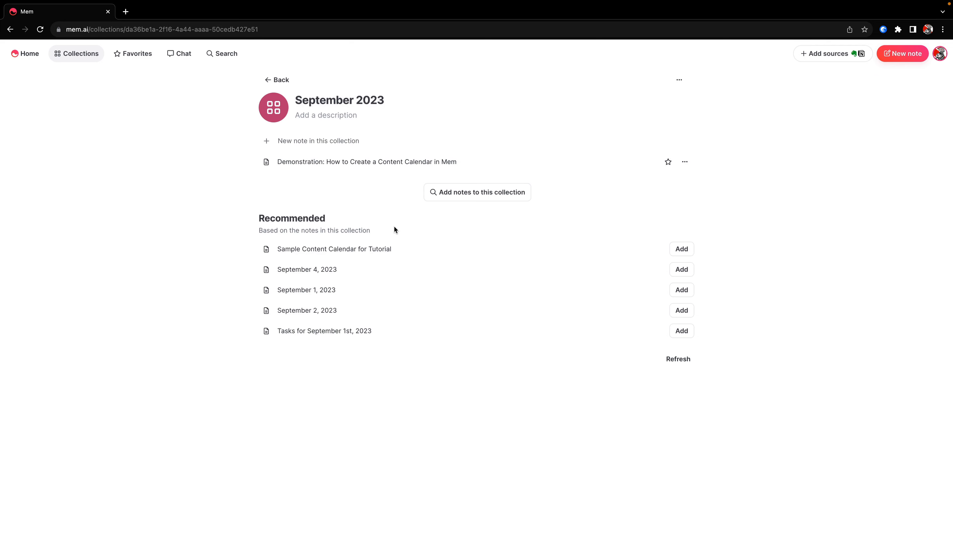
Look through the mems in the September 2023 collection, and return to the demonstration mem with the sample calendar alongside.
scroll(375, 274, "down", 7)
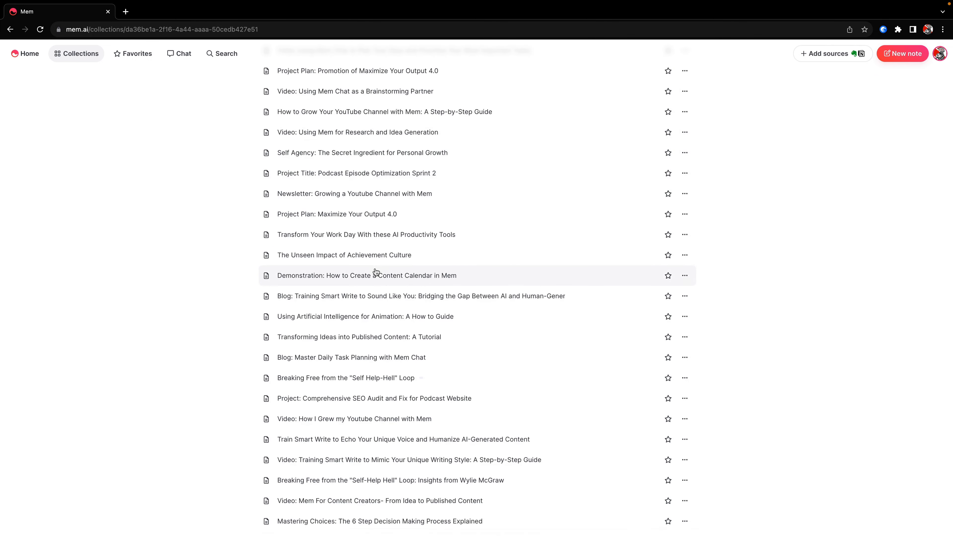
scroll(380, 275, "up", 7)
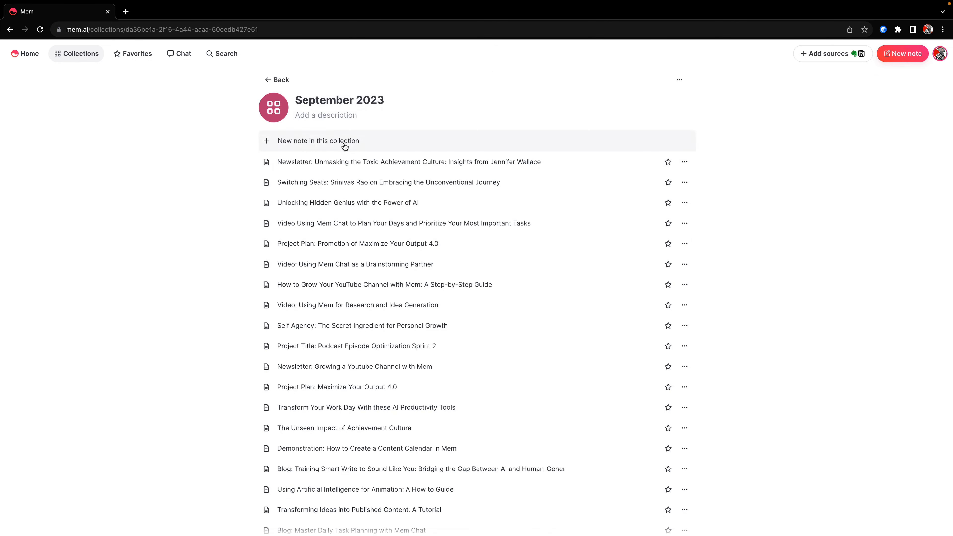
scroll(479, 210, "down", 1)
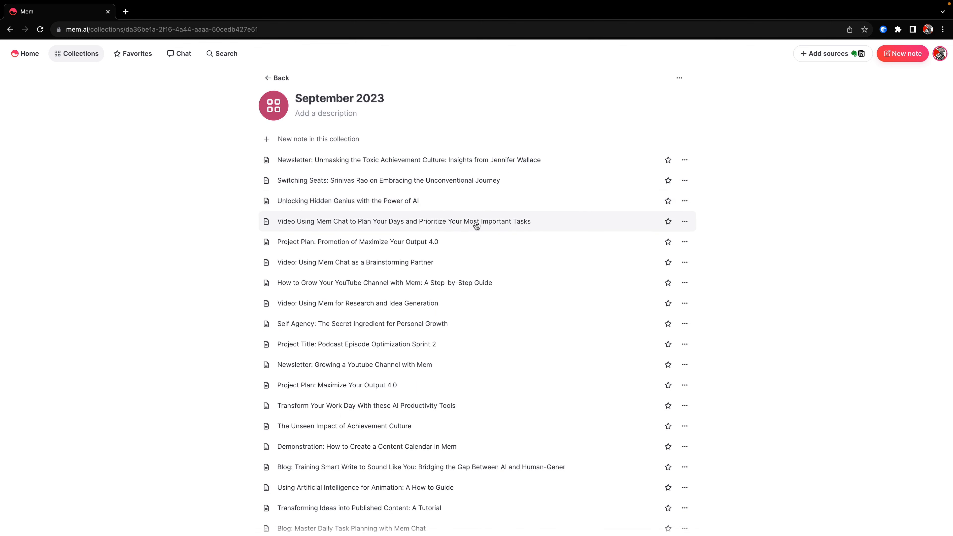
scroll(387, 244, "down", 1)
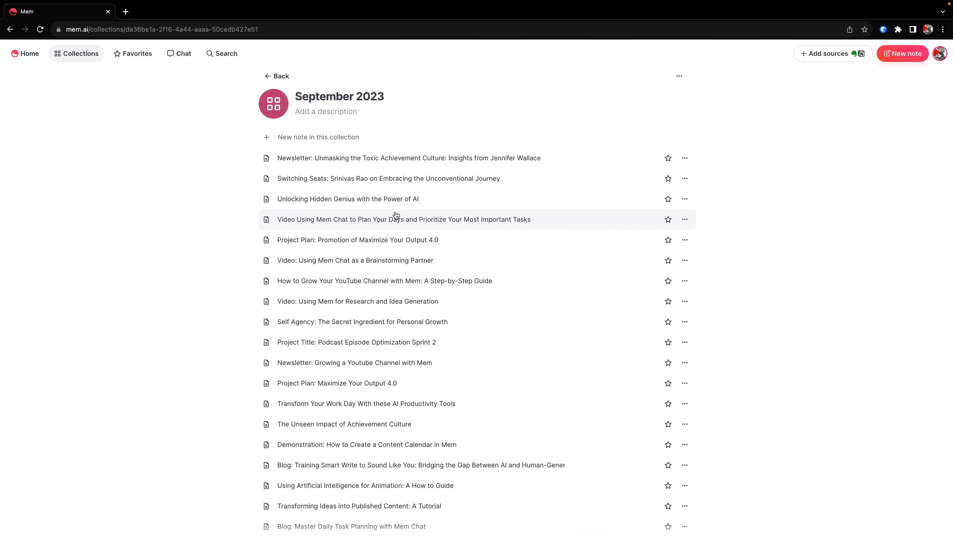
mouse_move(395, 277)
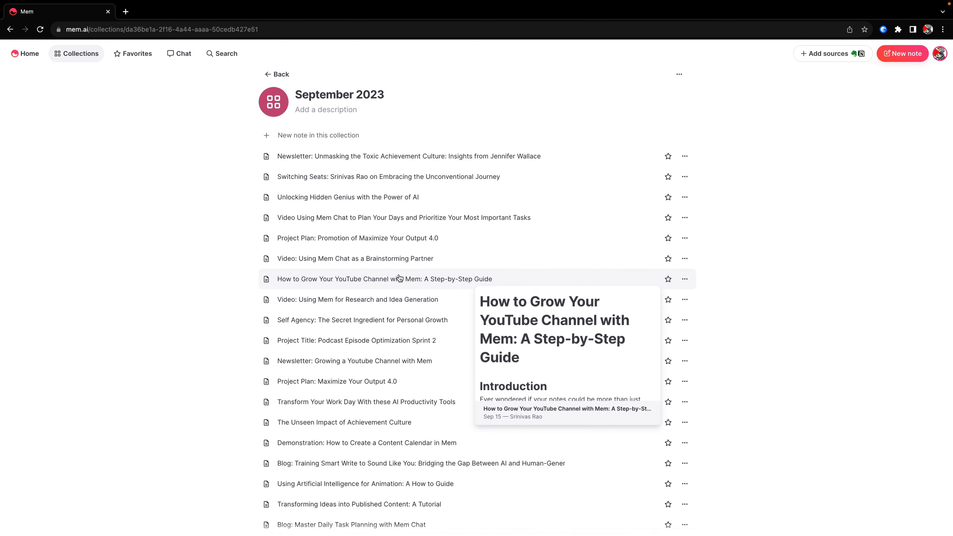
scroll(398, 271, "down", 1)
scroll(399, 271, "down", 4)
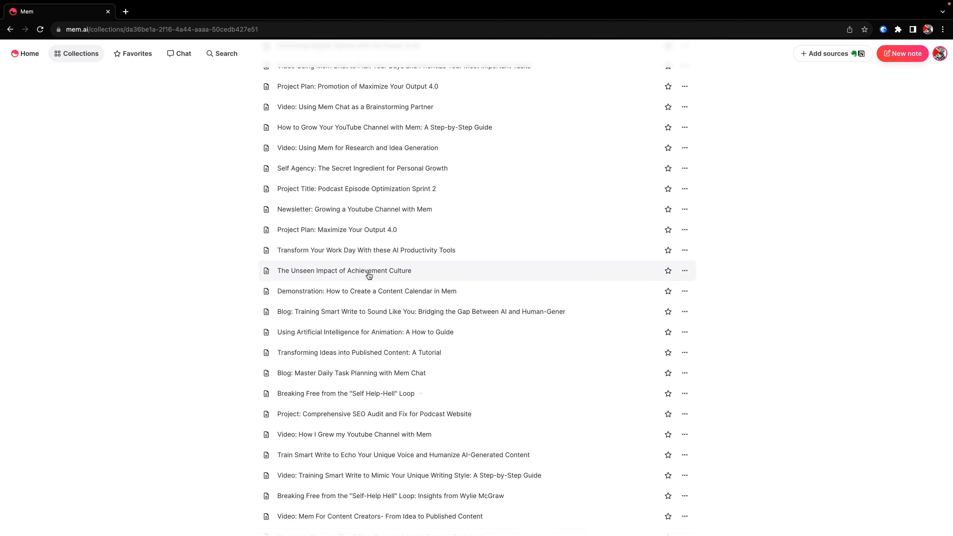
scroll(368, 272, "up", 5)
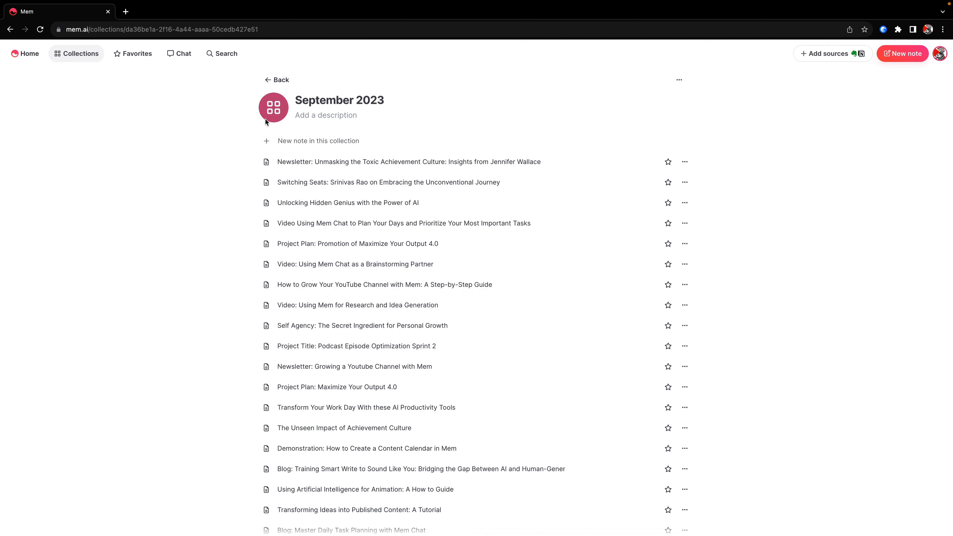
left_click(268, 82)
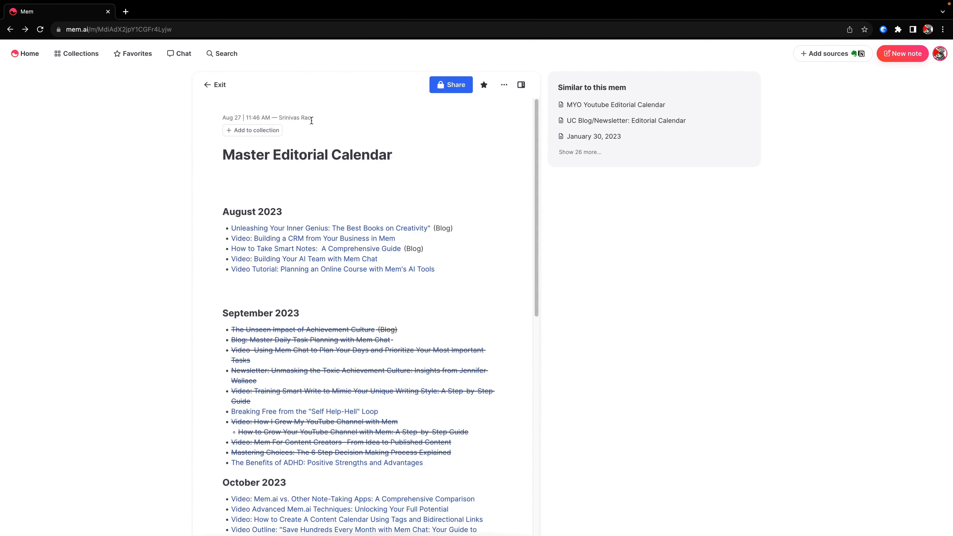
left_click(215, 82)
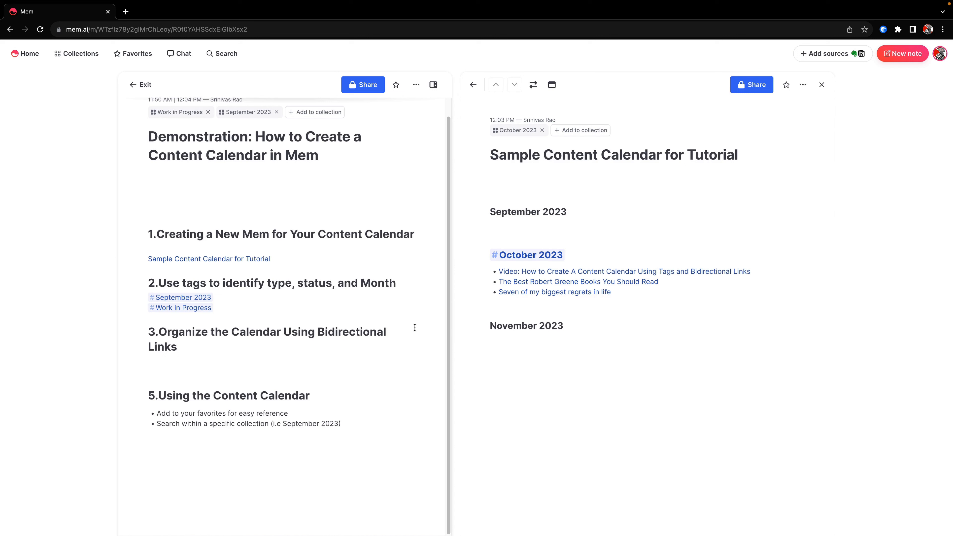
View the linked mem "Seven of my biggest regrets in life", and return to the Sample Content Calendar to preview its October 2023 collection.
left_click(533, 292)
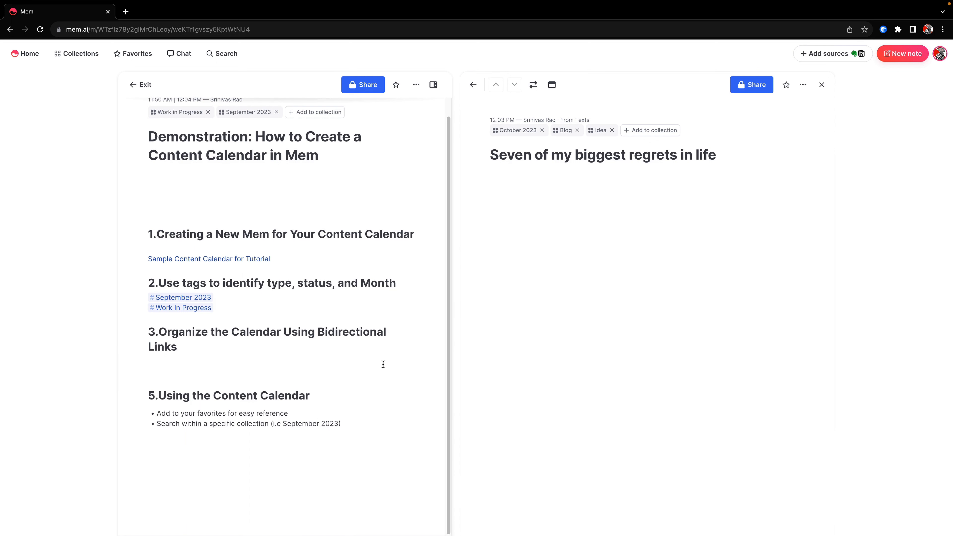
left_click(251, 258)
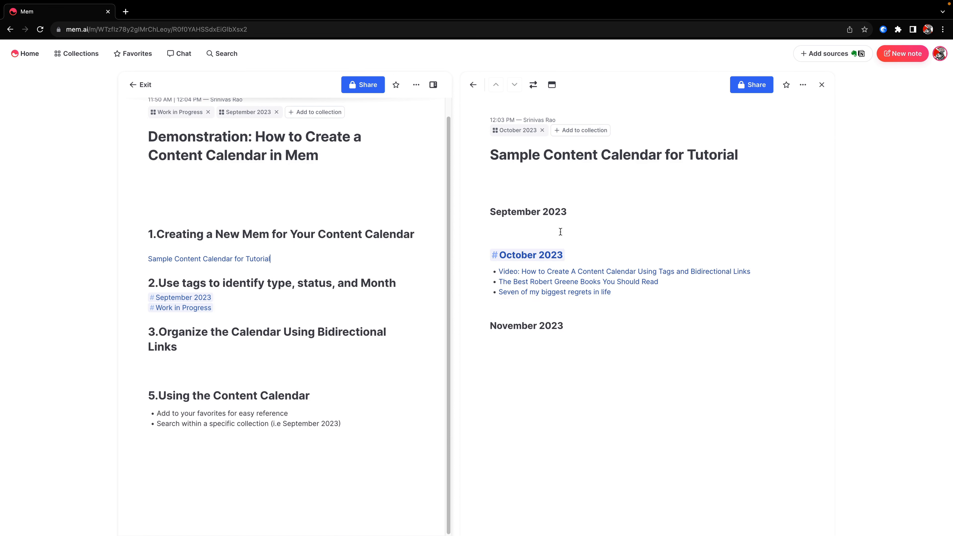
mouse_move(548, 256)
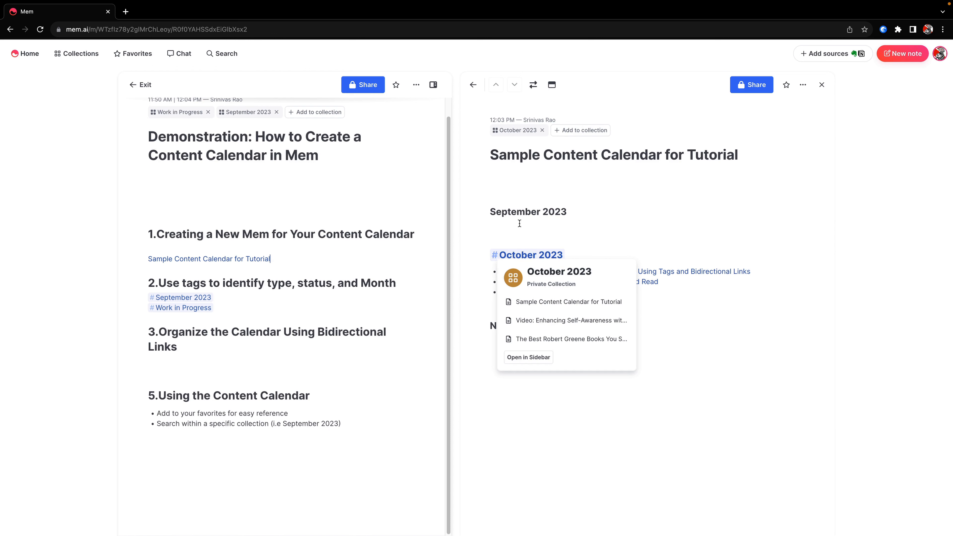